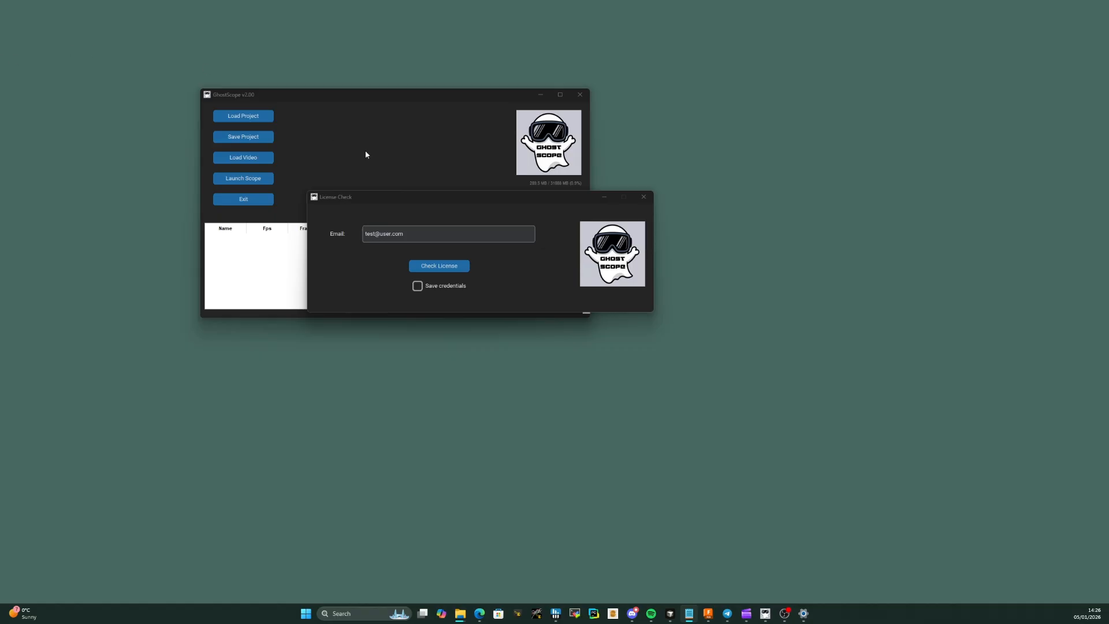
Check the license for the pre-filled e-mail, acknowledge the result and reposition the main window
click(445, 268)
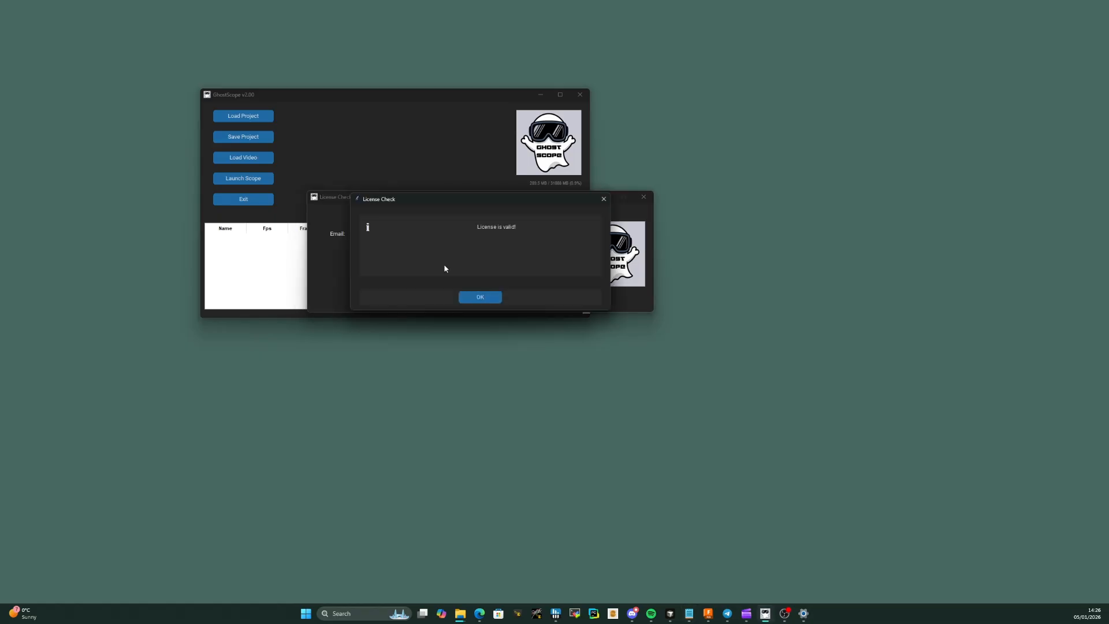
click(471, 296)
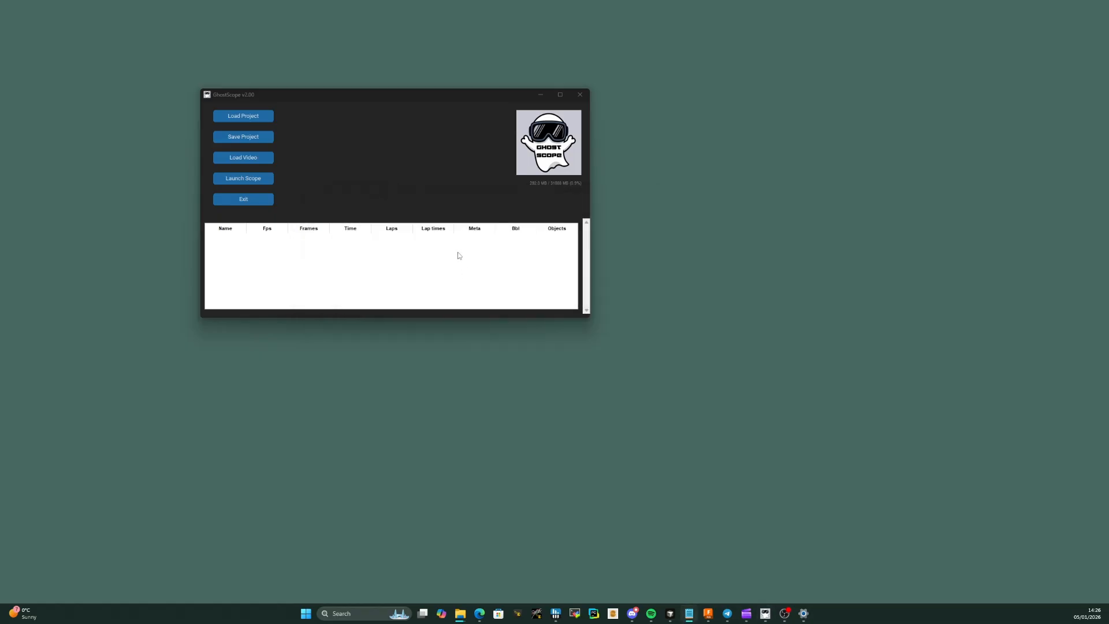
drag(368, 103, 392, 140)
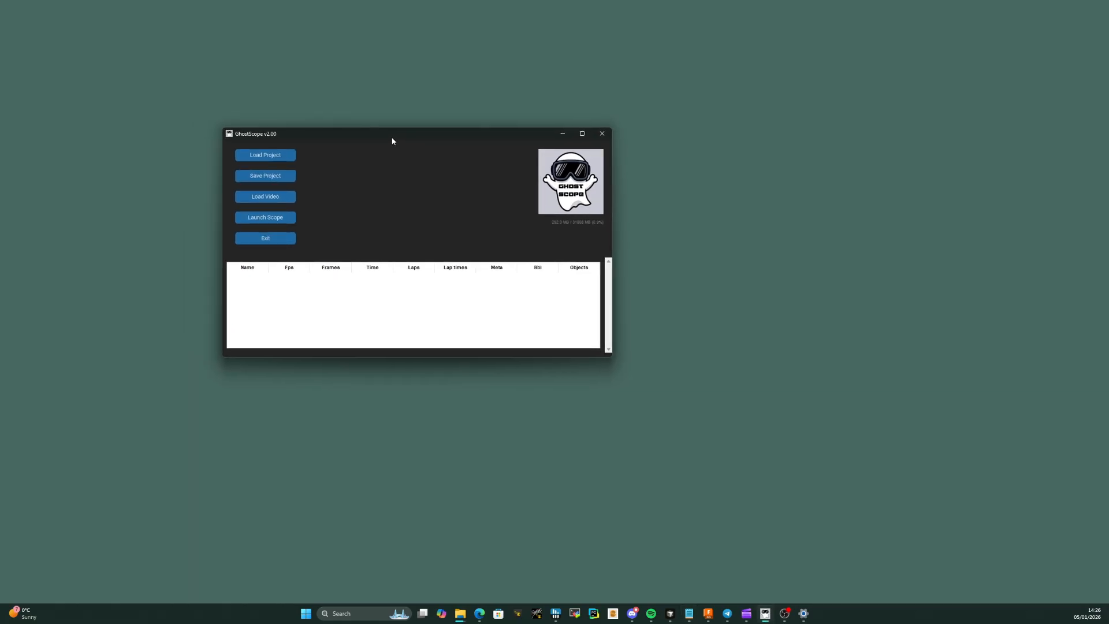
Load the video Round3.mp4 from the SGDC Jan Floodlit folder into the project
click(277, 199)
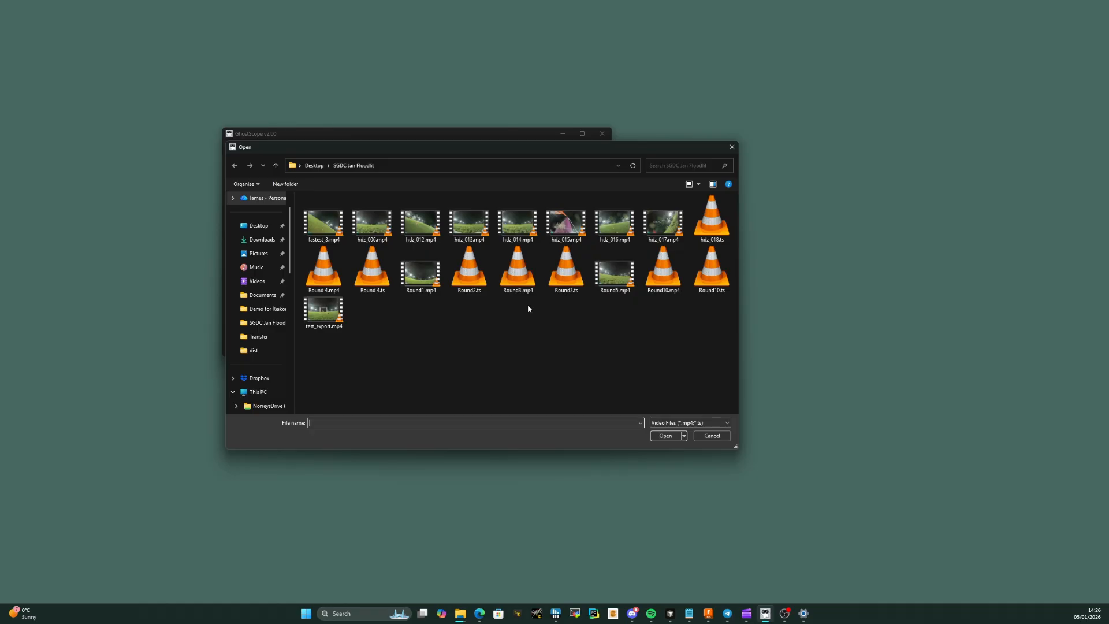
click(526, 286)
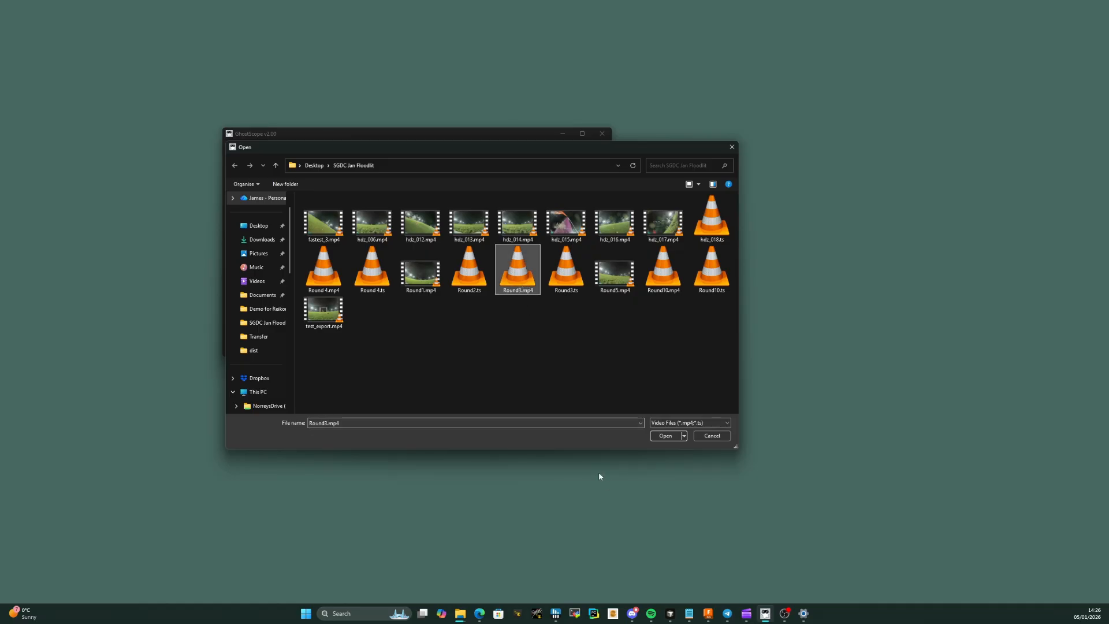
click(664, 438)
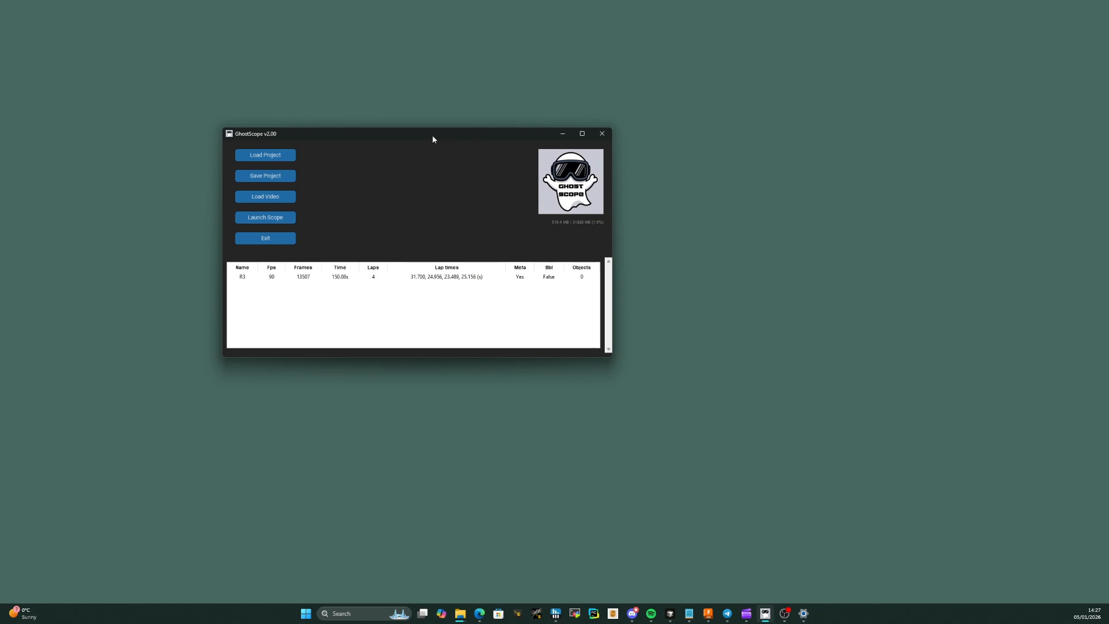
drag(432, 134, 505, 130)
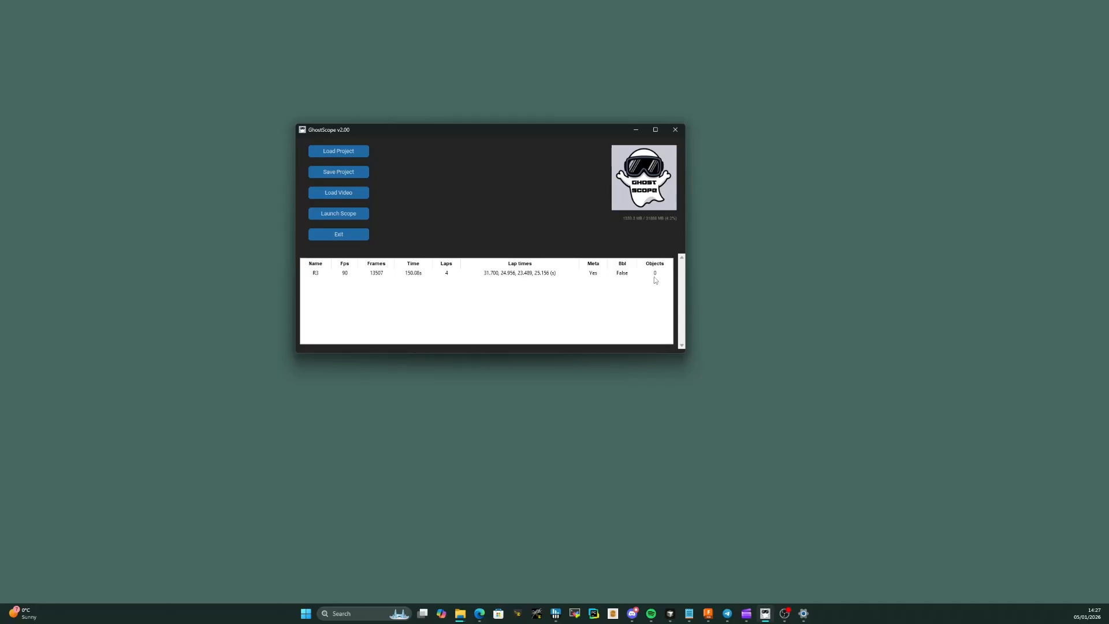
Remove the R3 video from the project
click(392, 275)
click(494, 231)
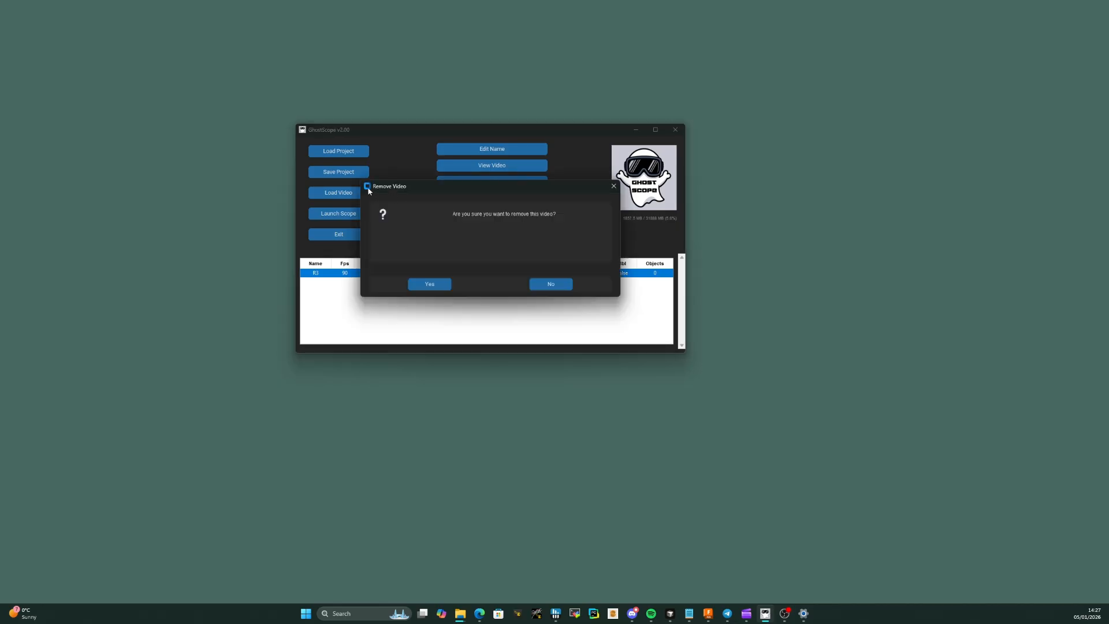
click(438, 284)
Load the video hdz_016.mp4 from the SGDC Jan Floodlit folder into the project
click(344, 193)
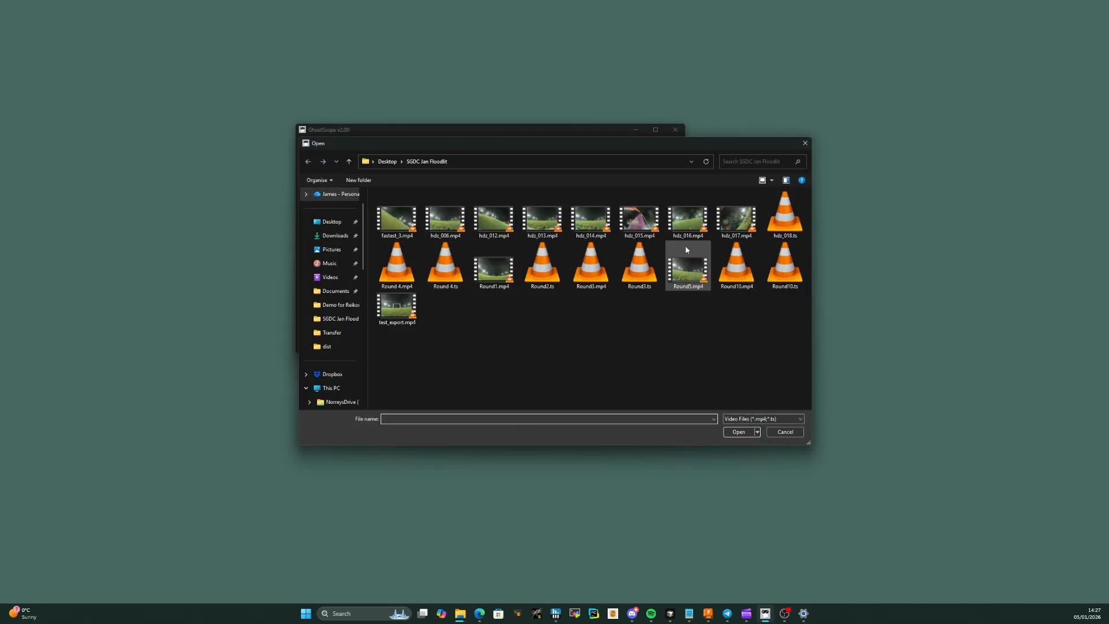
click(689, 229)
click(735, 434)
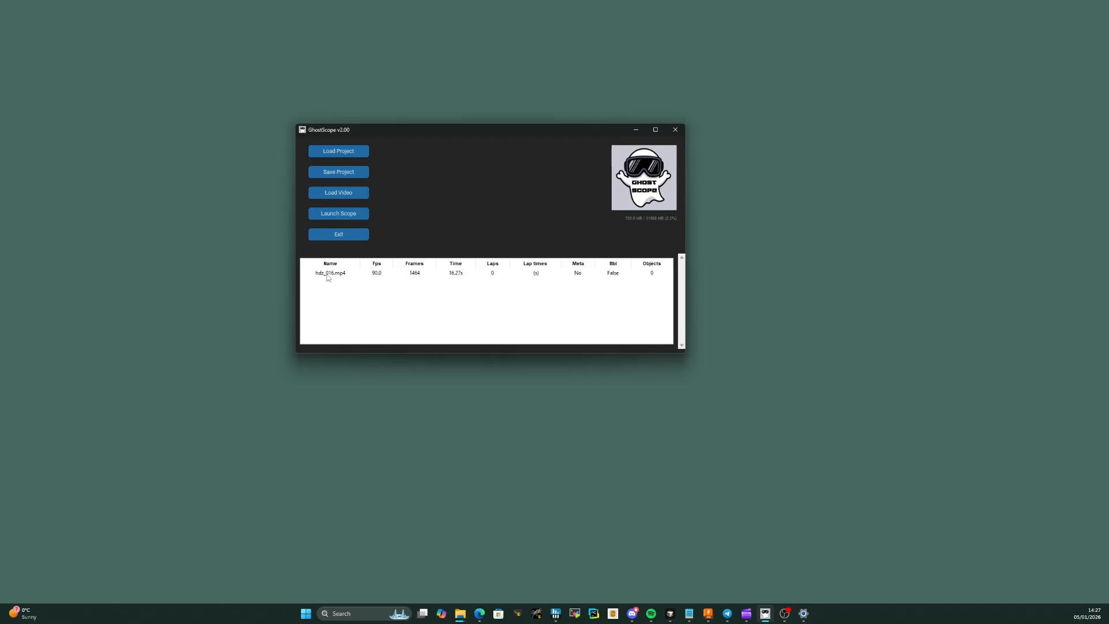
Rename the hdz_016.mp4 entry in the video list as VideoTest
click(327, 275)
click(483, 151)
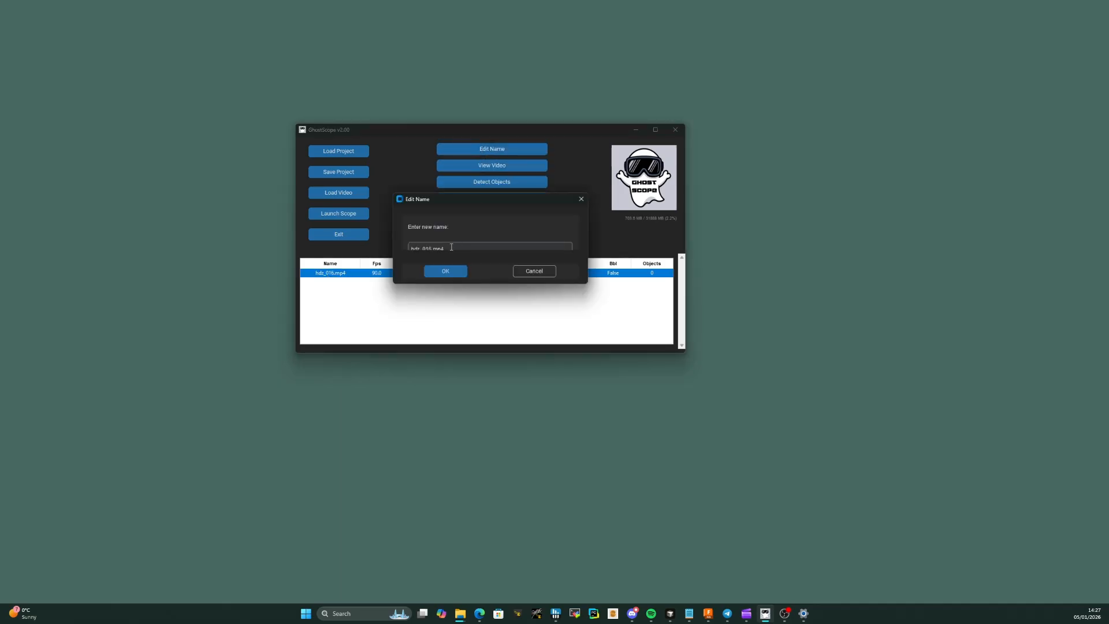
drag(451, 247, 389, 252)
text(VideoTest)
key(Return)
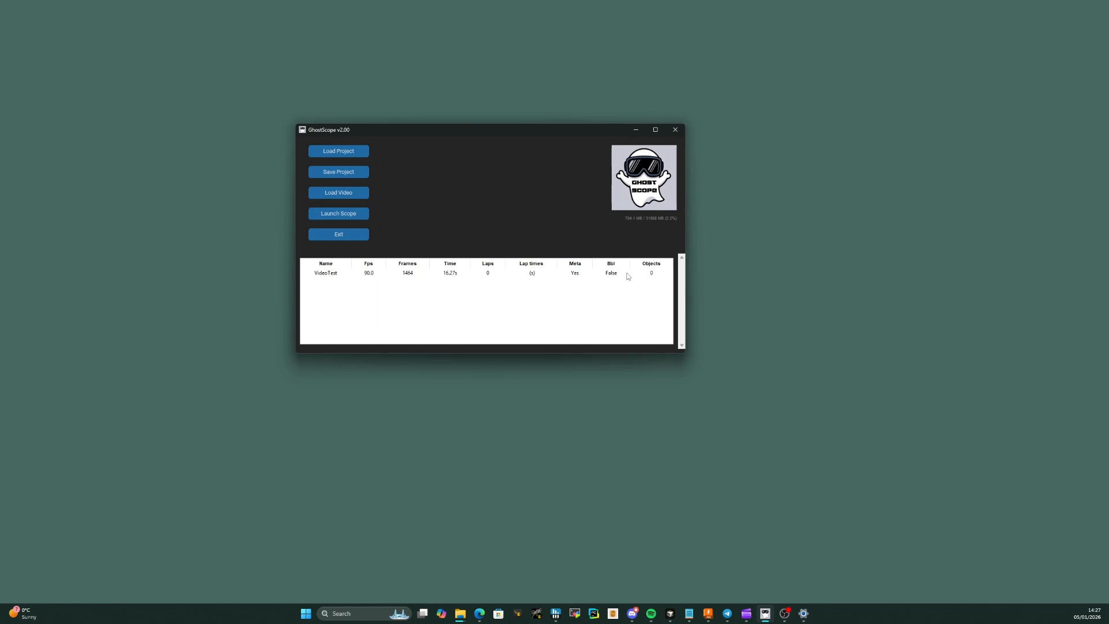
Open VideoTest in the video viewer and move the viewer so its controls are accessible
click(561, 274)
double_click(560, 275)
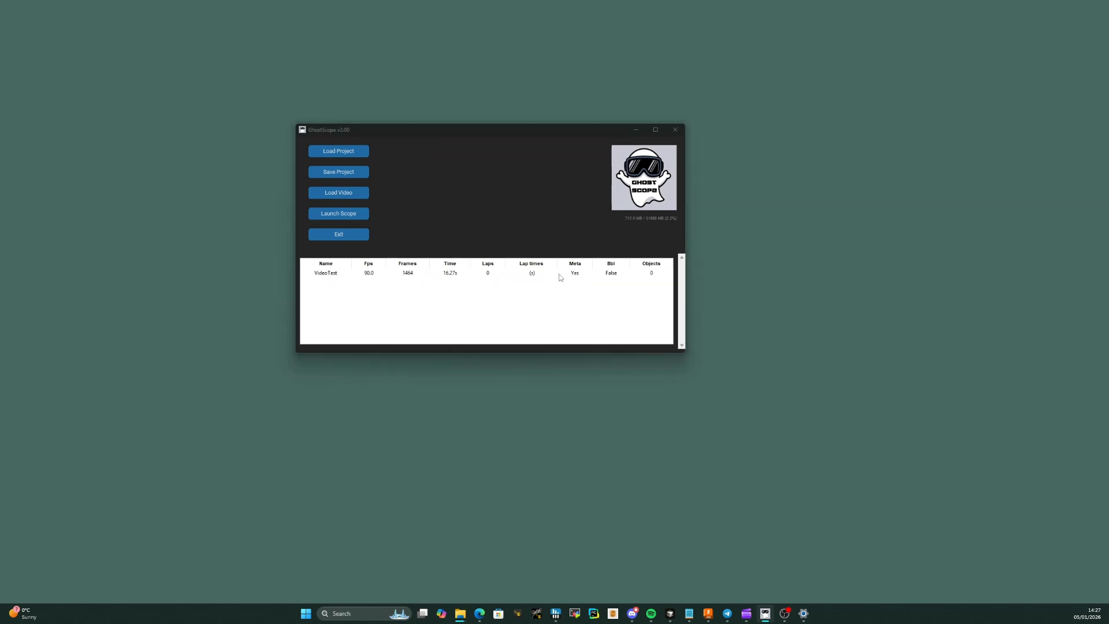
drag(0, 128, 389, 60)
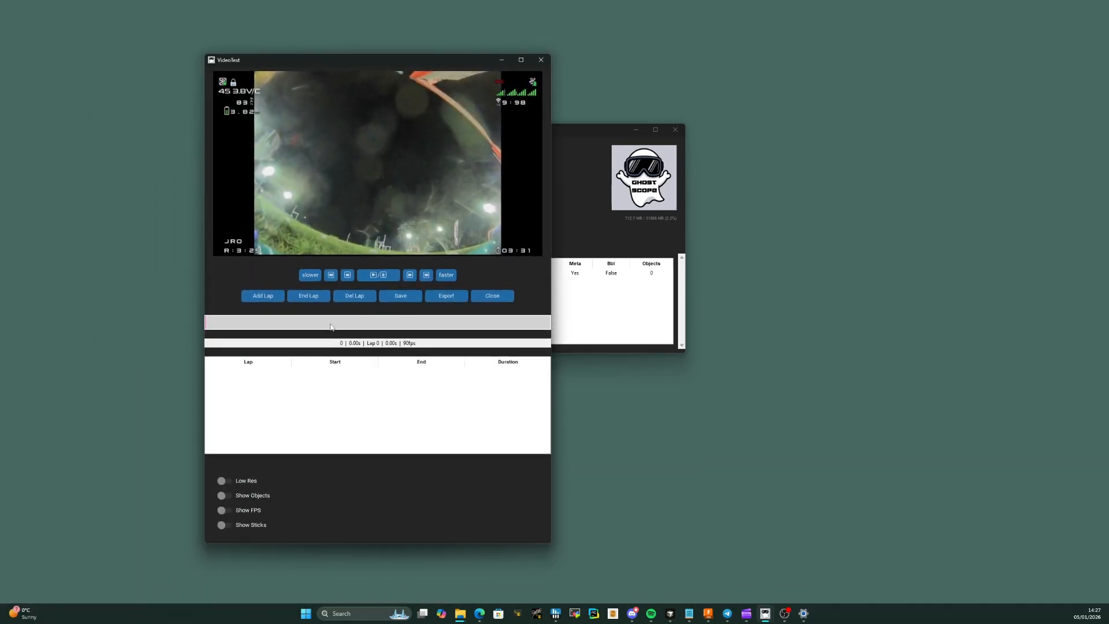
Advance VideoTest to frame 399, just past the gate, and add the start of lap 1 there
click(297, 323)
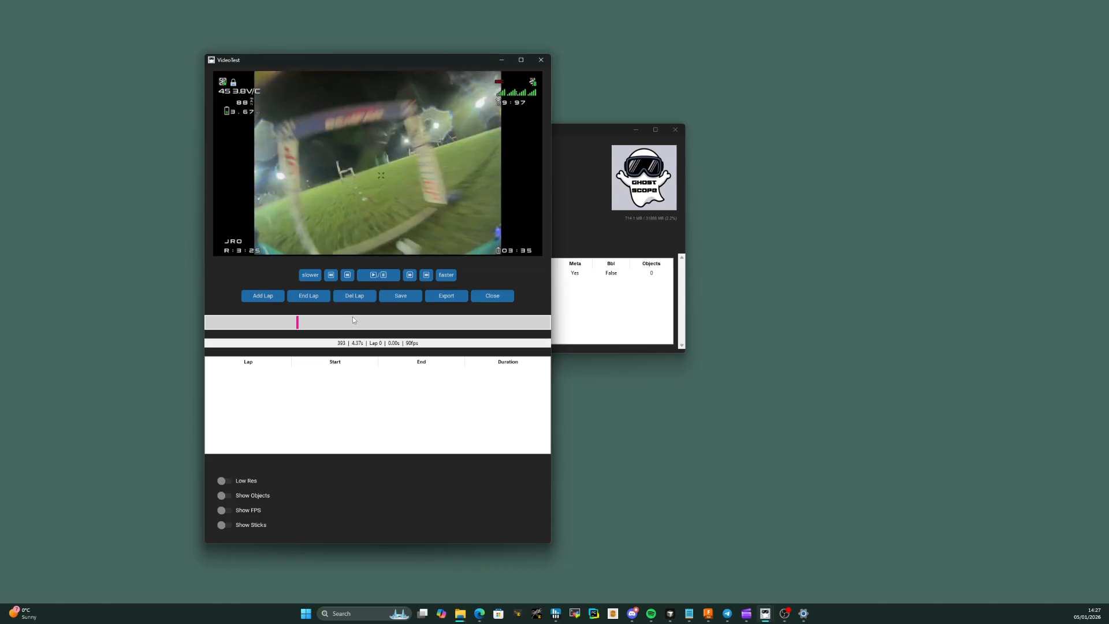
click(409, 276)
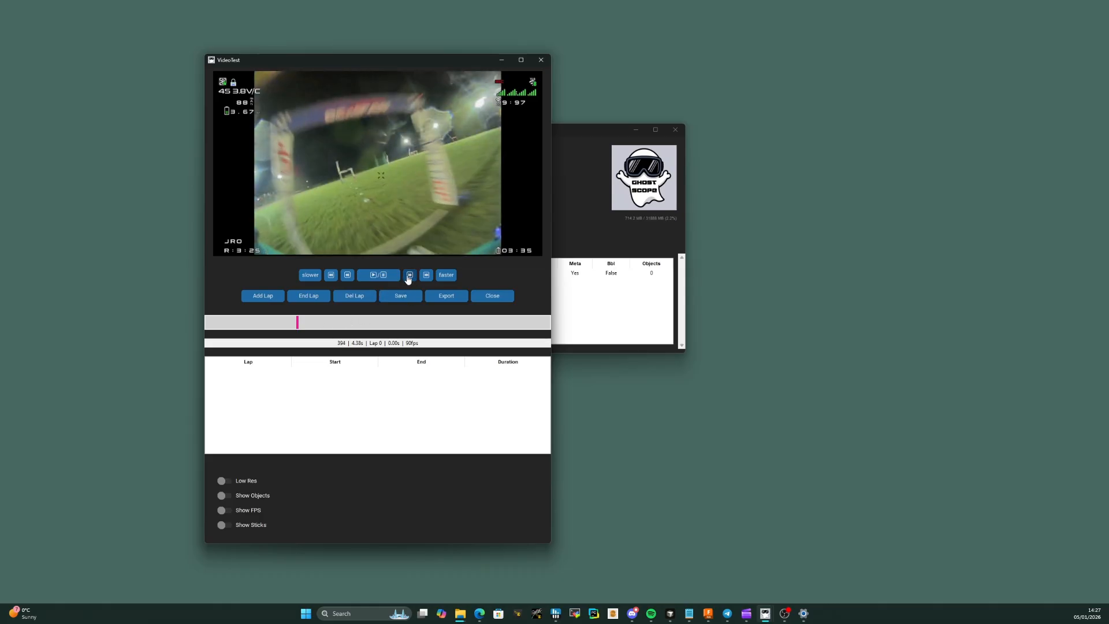
click(409, 276)
click(409, 275)
click(409, 276)
click(410, 276)
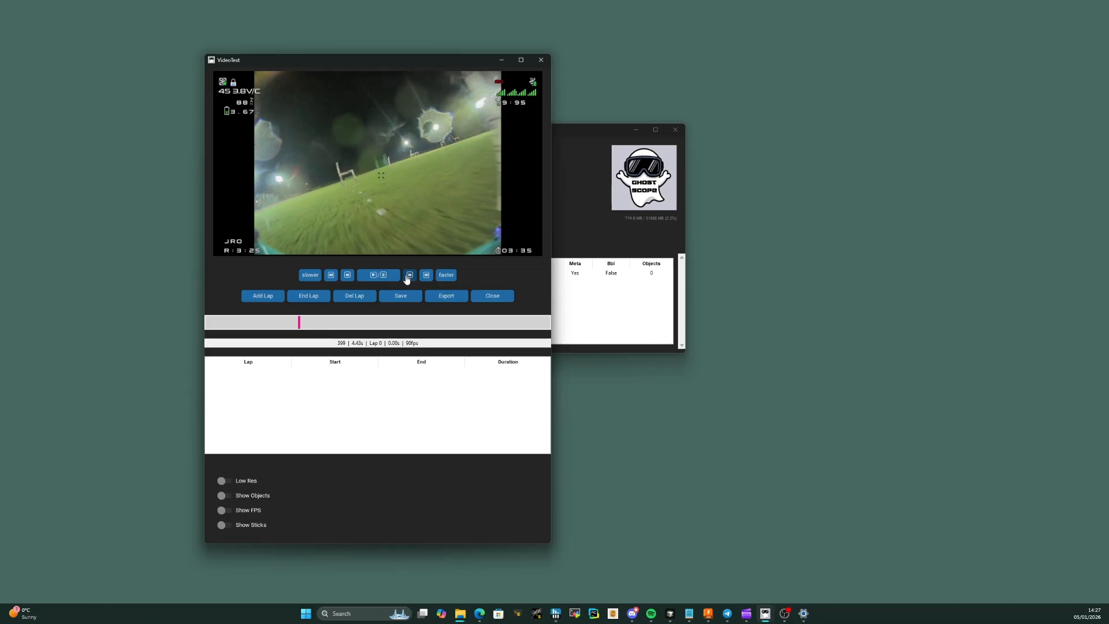
key(a)
Scrub VideoTest forward to frame 1194, mark the end of lap 1 there and close the viewer
click(352, 324)
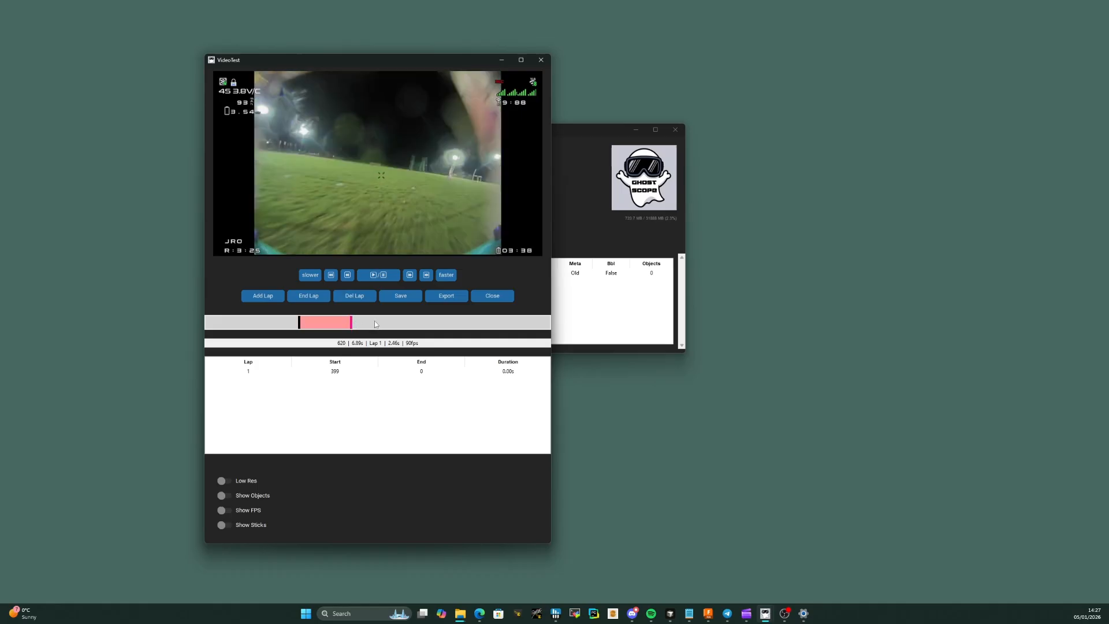
click(374, 322)
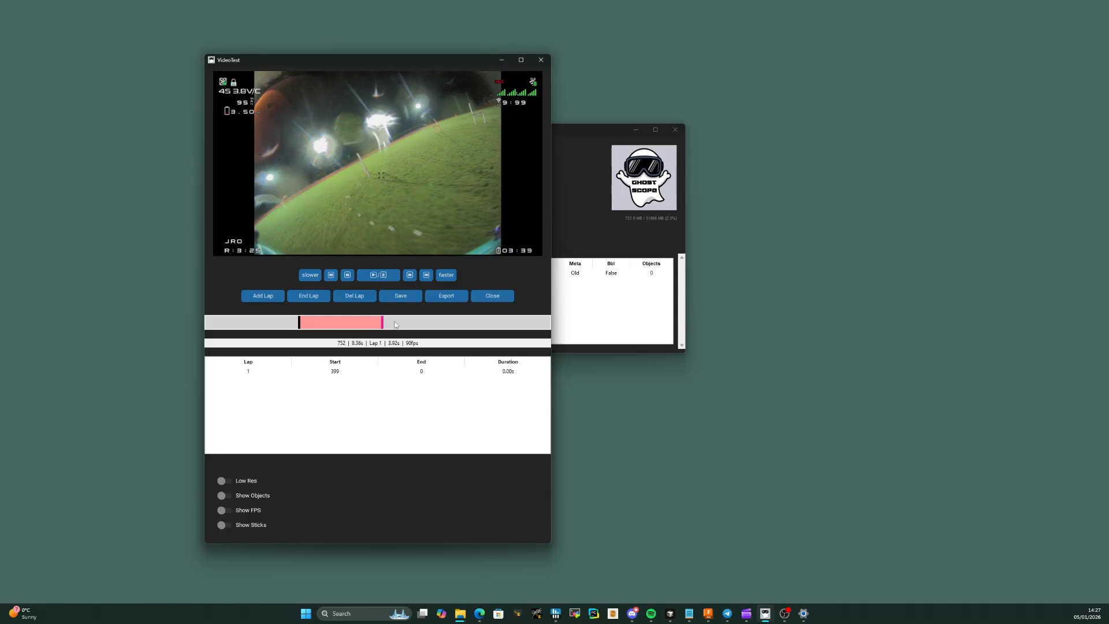
click(363, 324)
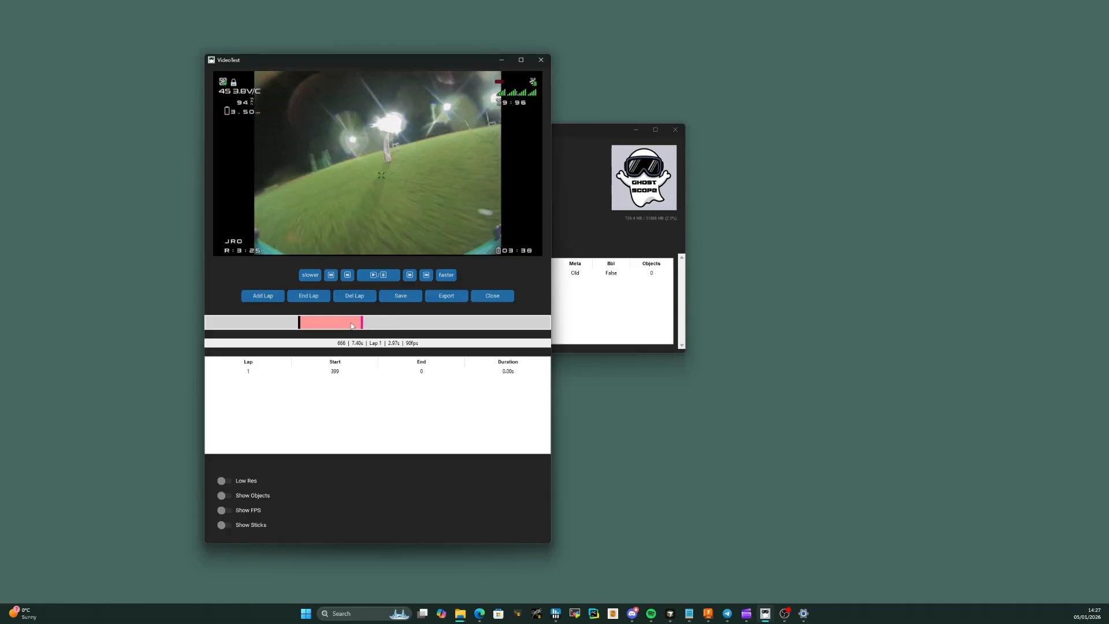
click(349, 326)
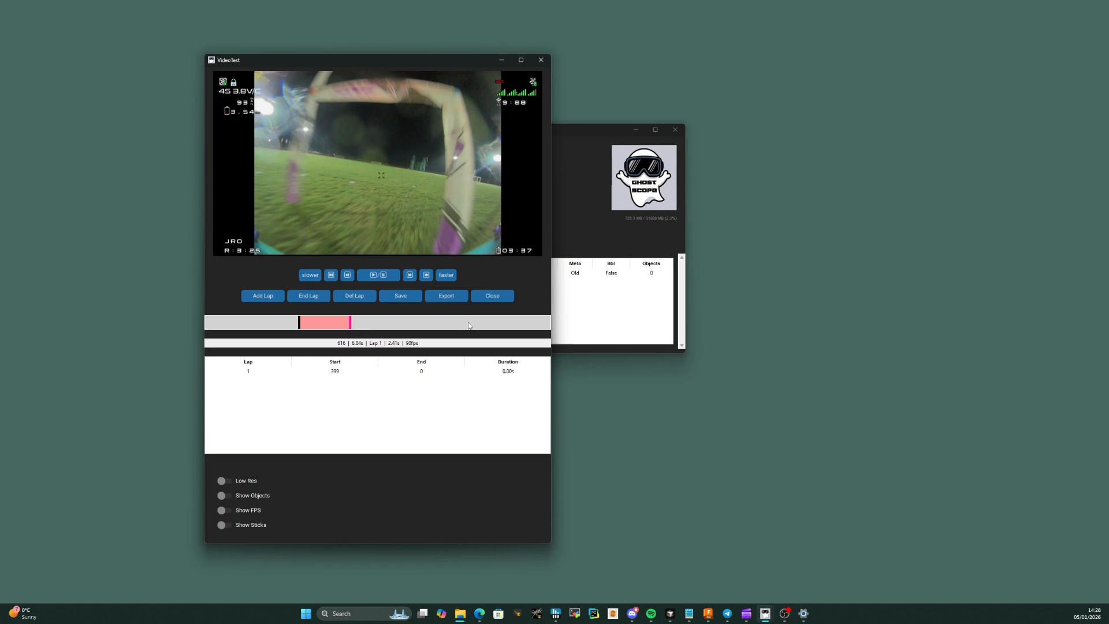
click(426, 321)
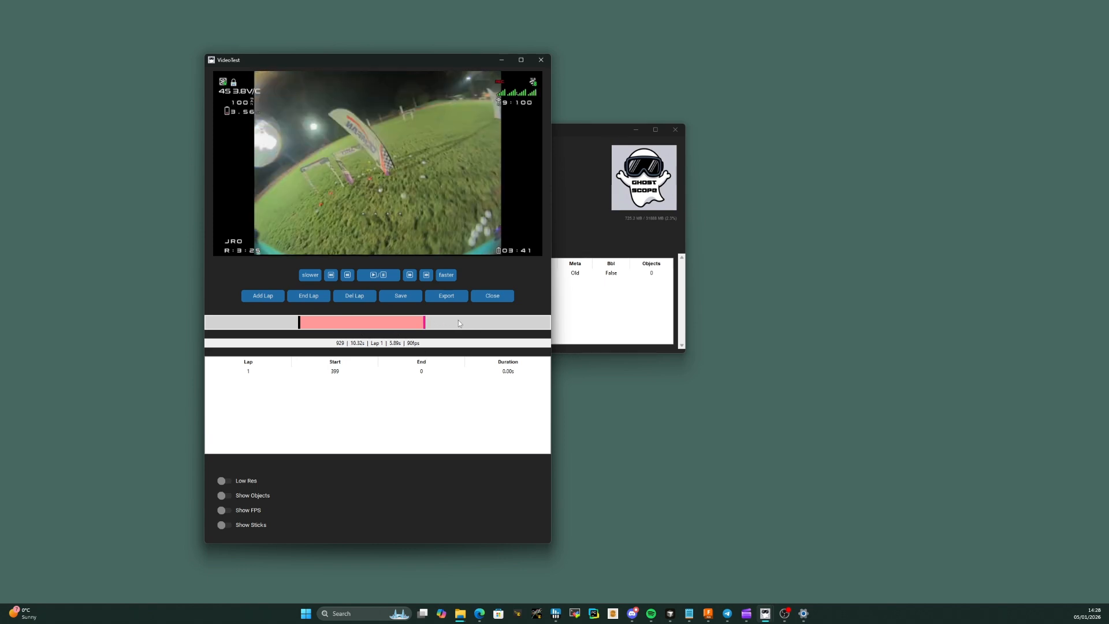
click(458, 321)
click(485, 324)
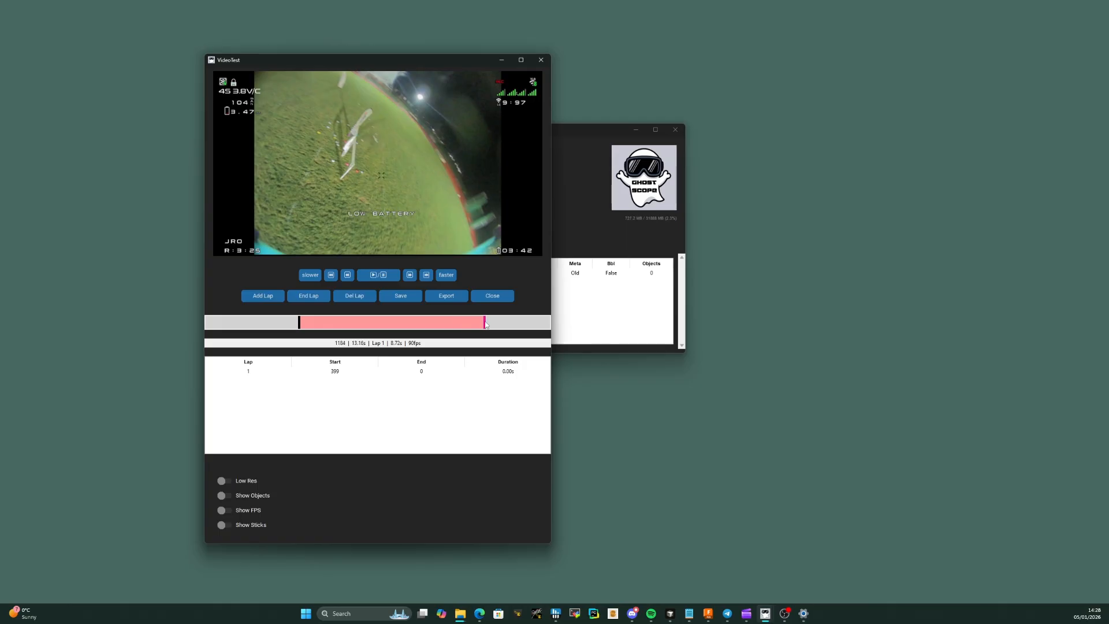
click(488, 324)
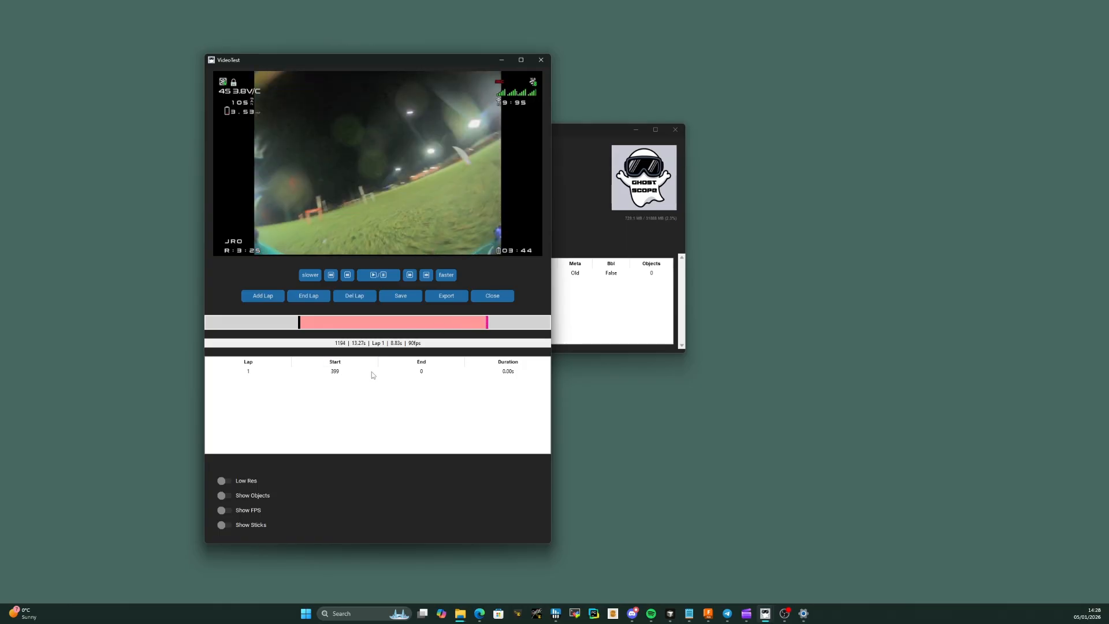
key(a)
click(494, 296)
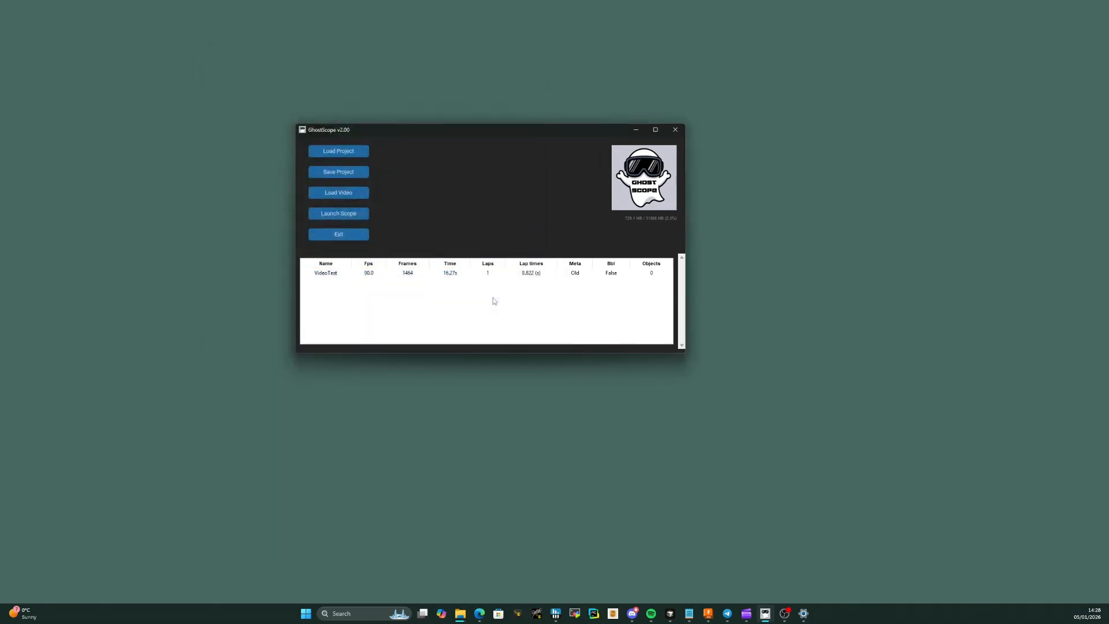
Remove the VideoTest video from the project
click(388, 276)
click(478, 232)
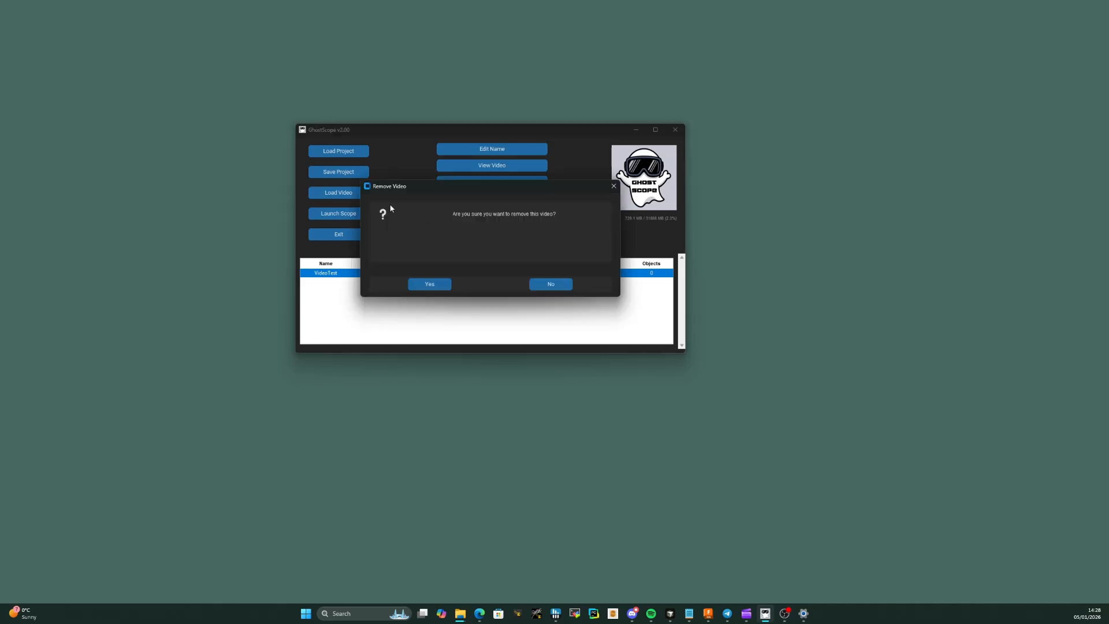
click(449, 287)
Load the video Round5.mp4 from the SGDC Jan Floodlit folder into the project
click(345, 195)
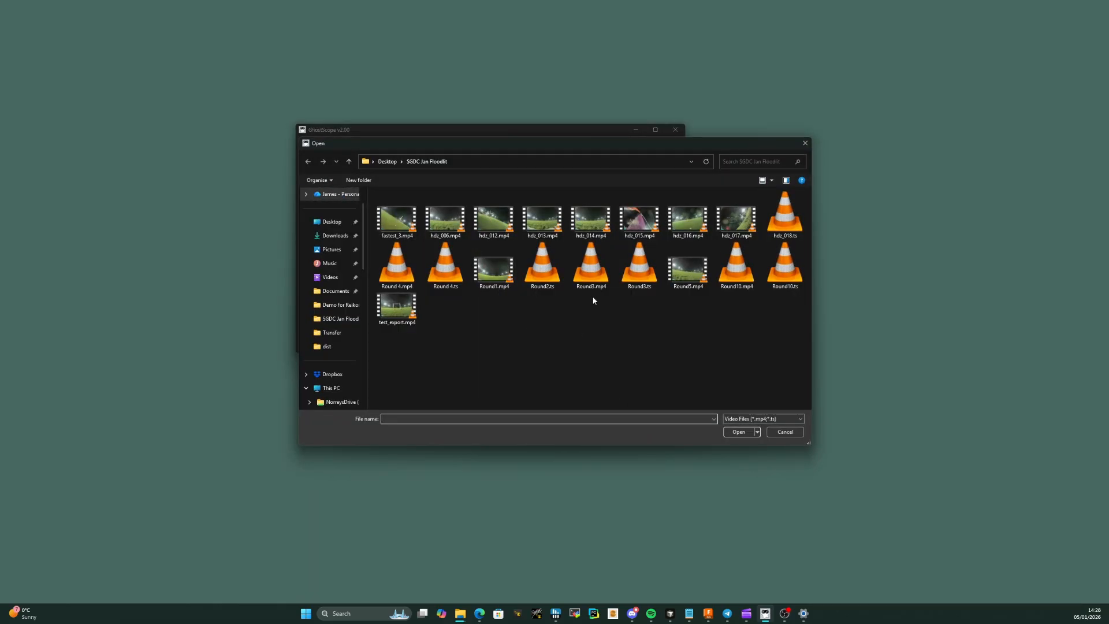
click(685, 276)
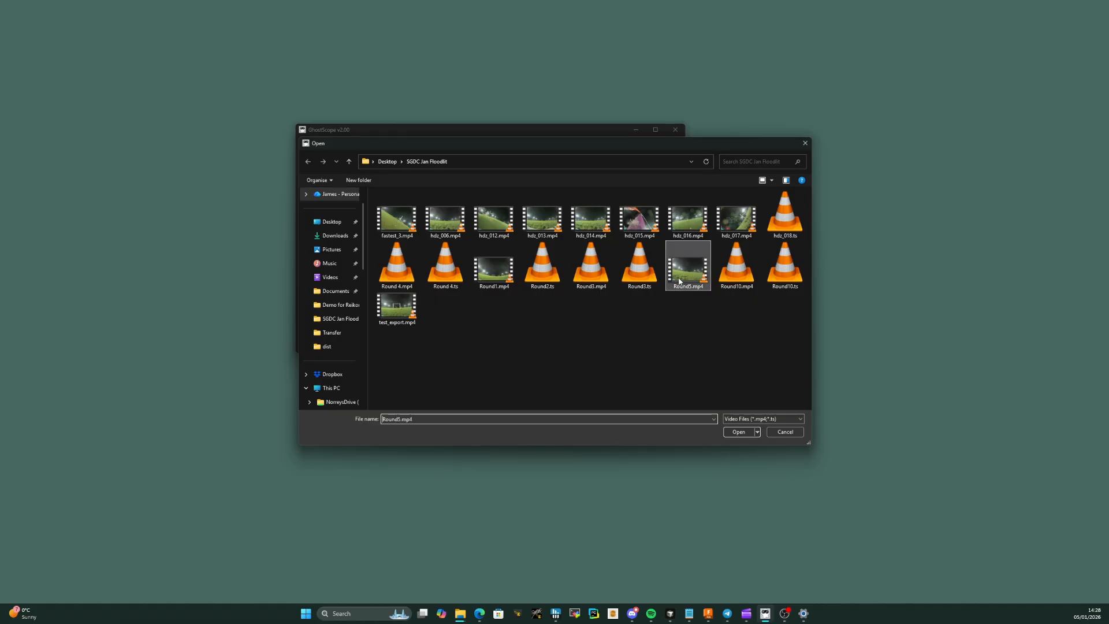
click(737, 432)
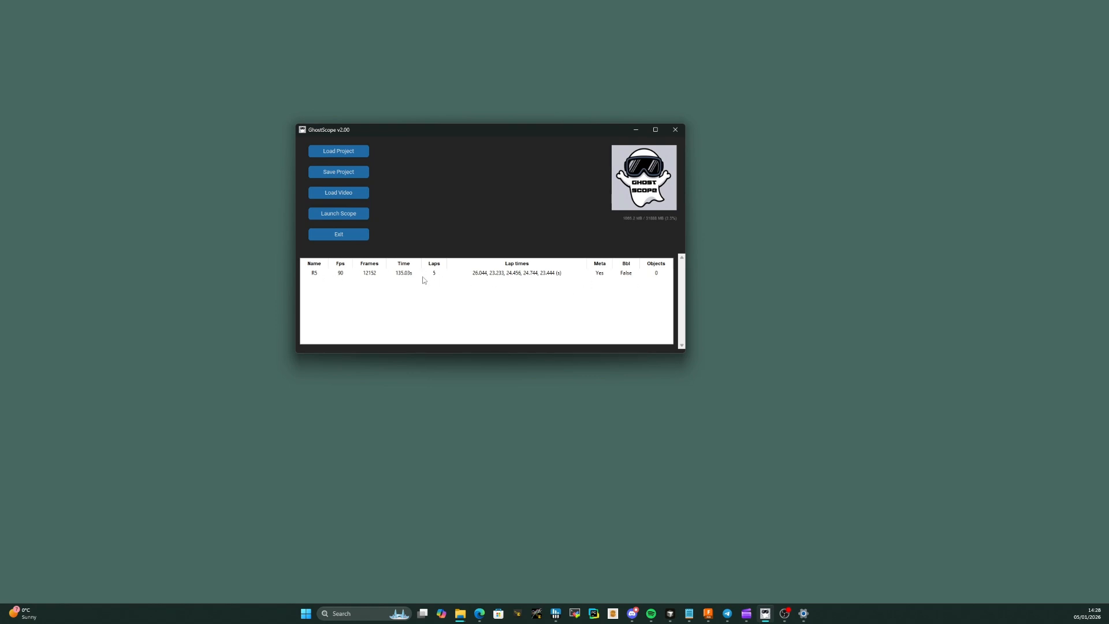
Open the R5 video in the viewer and examine its marked laps by jumping between their coloured timeline segments
click(508, 276)
double_click(508, 276)
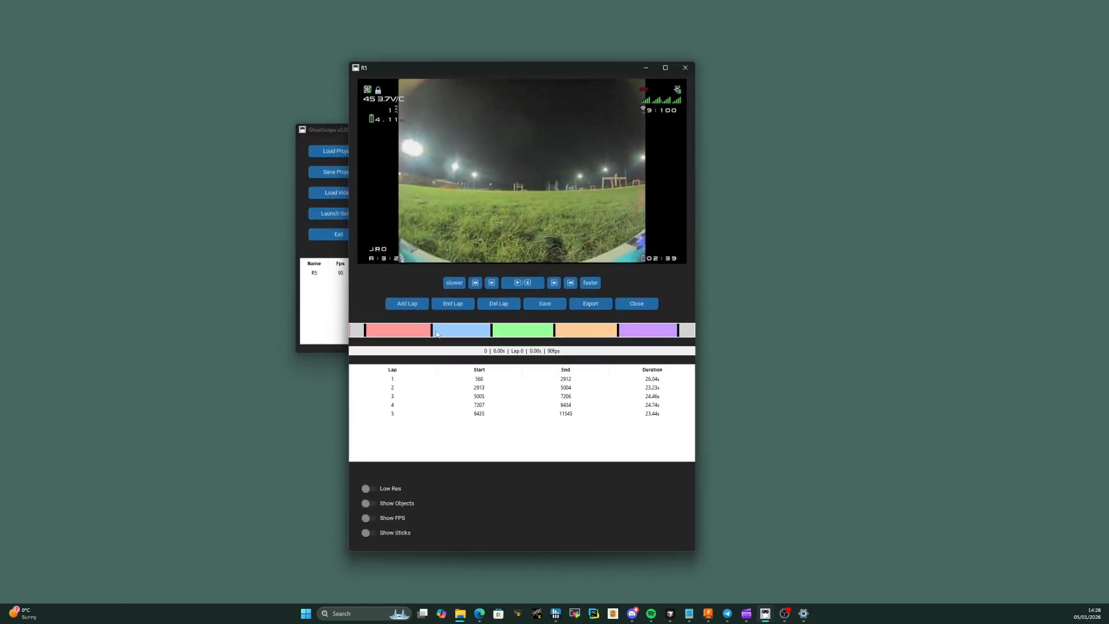
drag(387, 331, 417, 332)
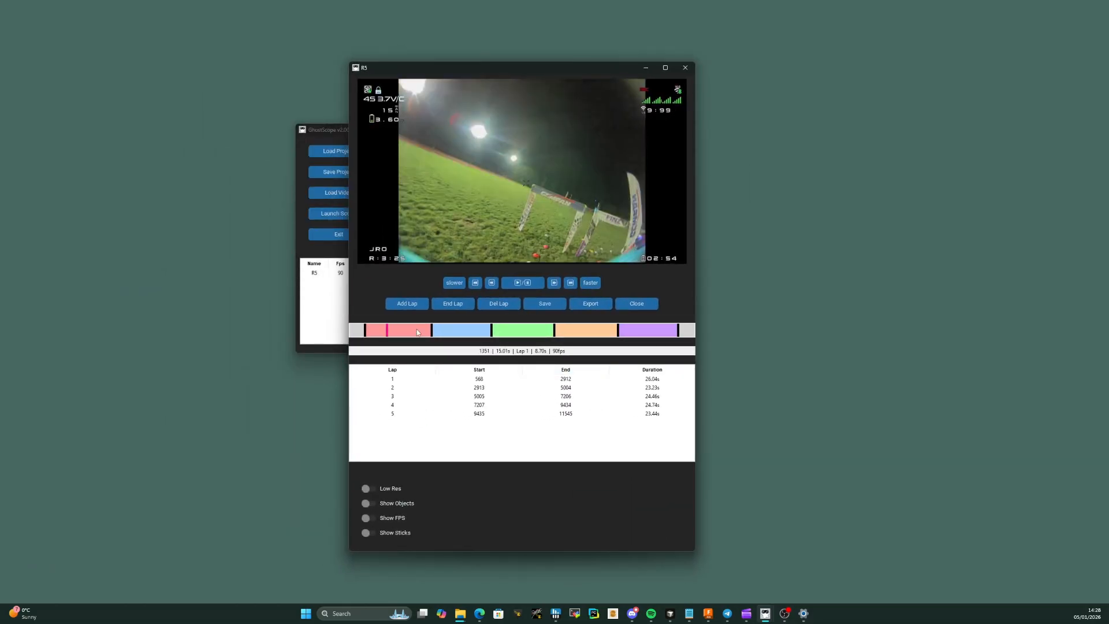
click(454, 332)
click(516, 332)
click(581, 332)
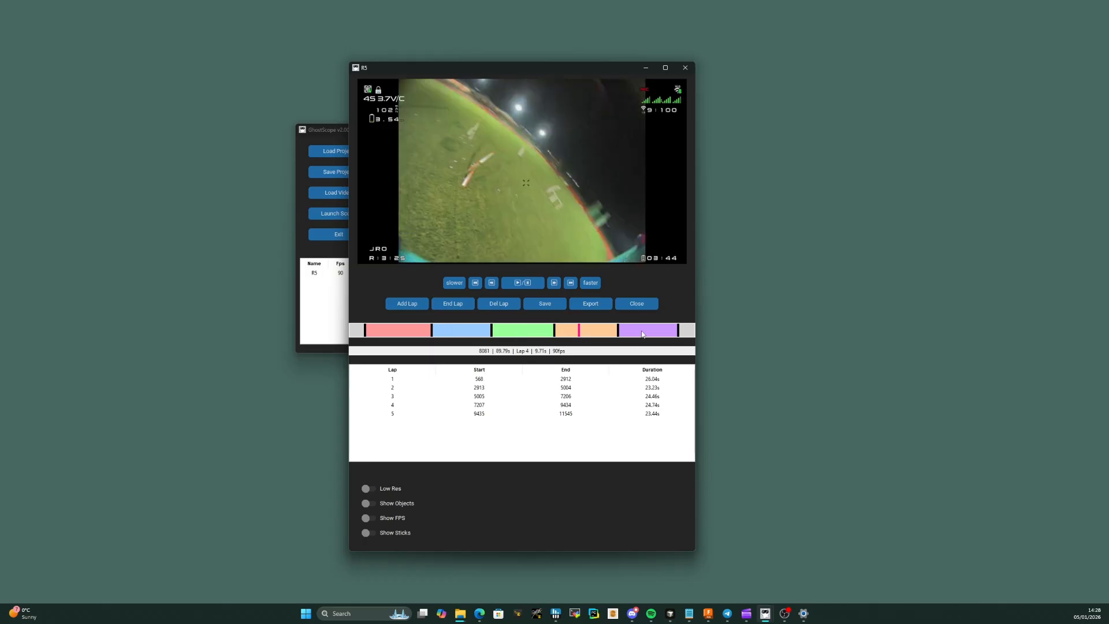
click(640, 332)
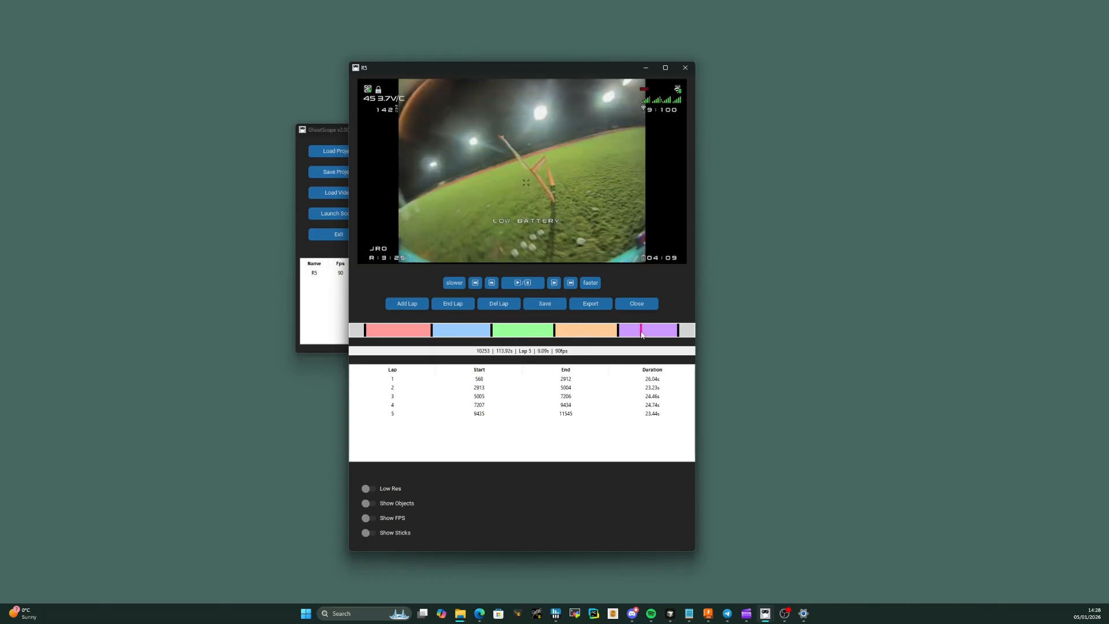
click(461, 333)
click(528, 334)
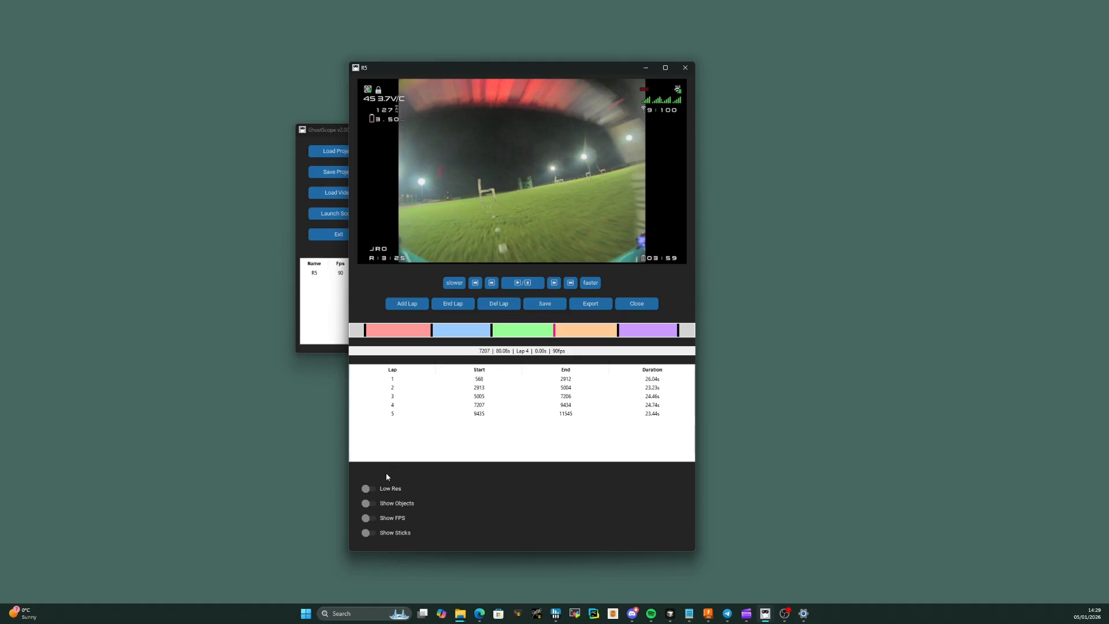
Enable Low Res for the R5 video and play it from the start of lap 4
click(374, 489)
click(517, 284)
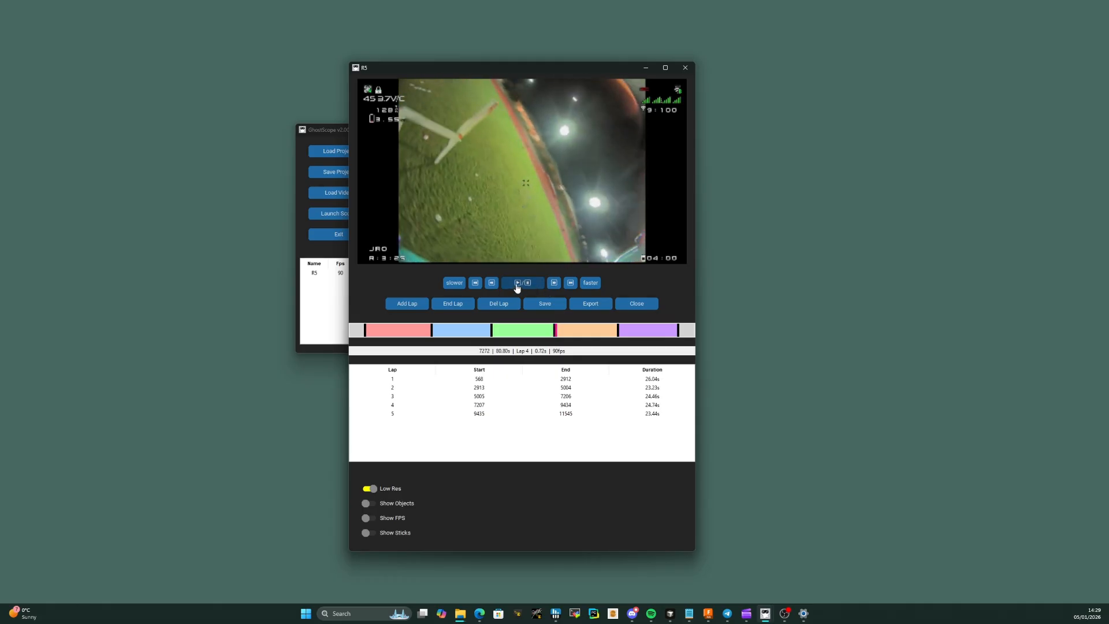
Pause the R5 video shortly into lap 4 and turn off Low Res
click(517, 284)
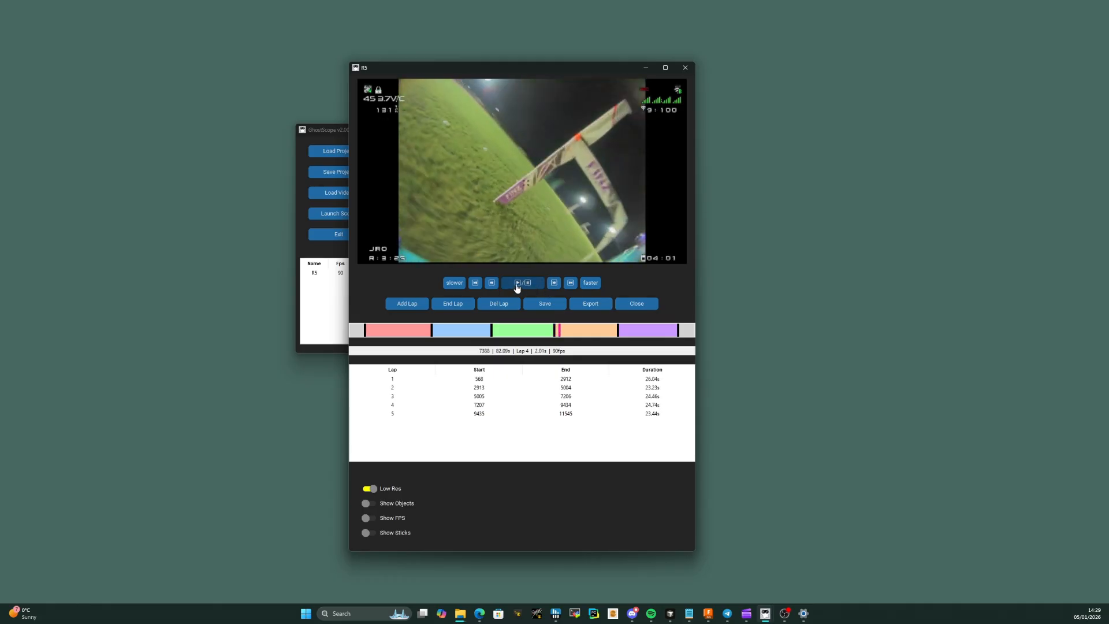
click(371, 490)
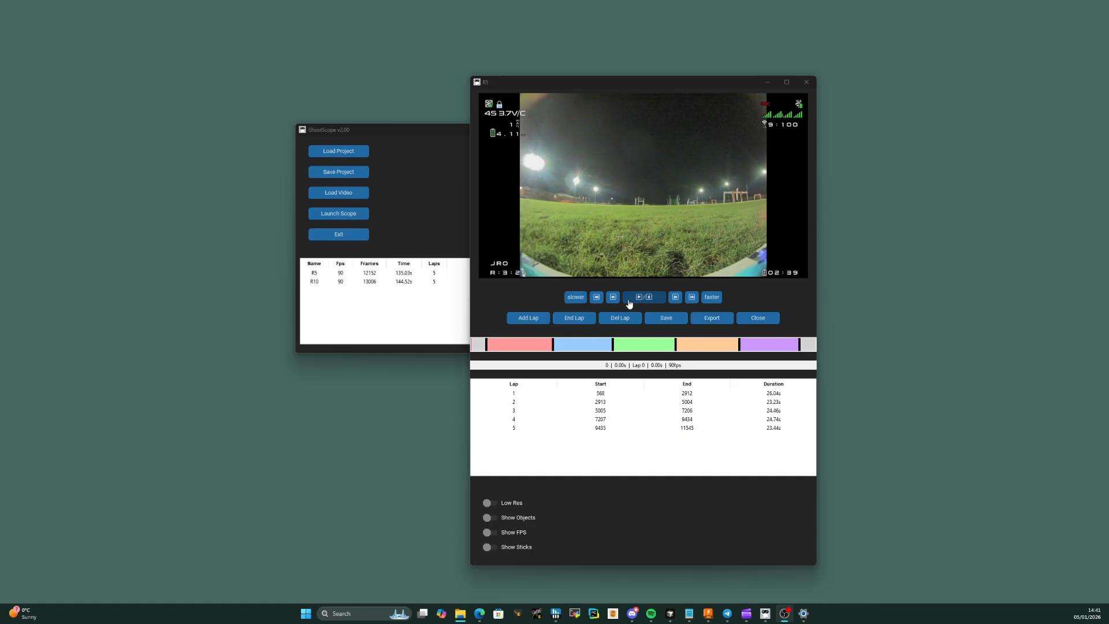
Open the export settings for the R5 video and place the dialog clear of the main window
click(712, 320)
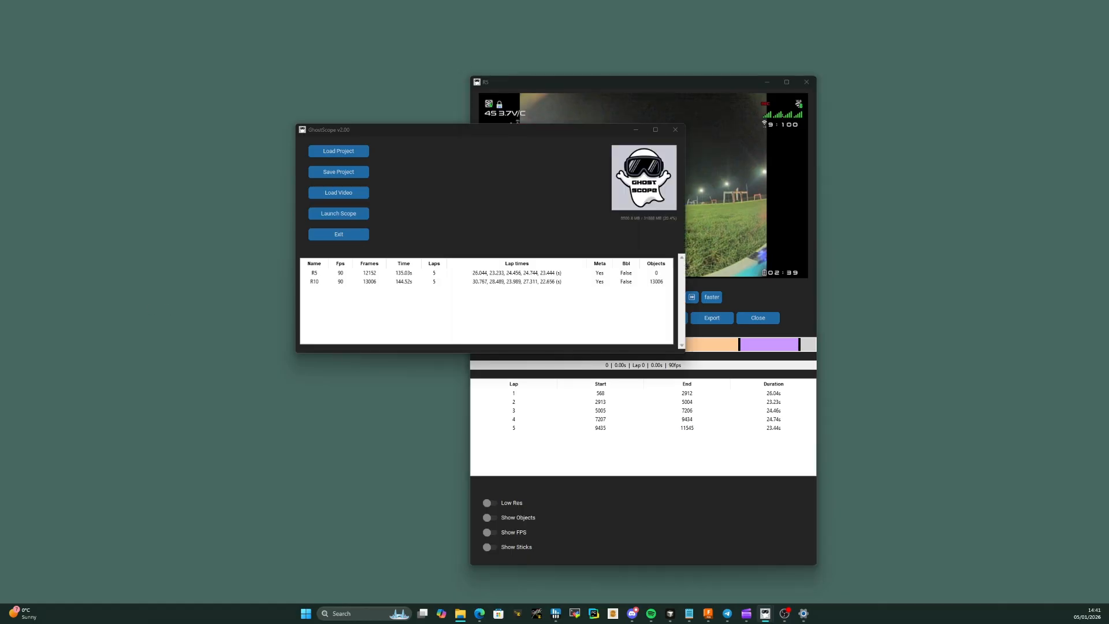
drag(672, 133, 833, 116)
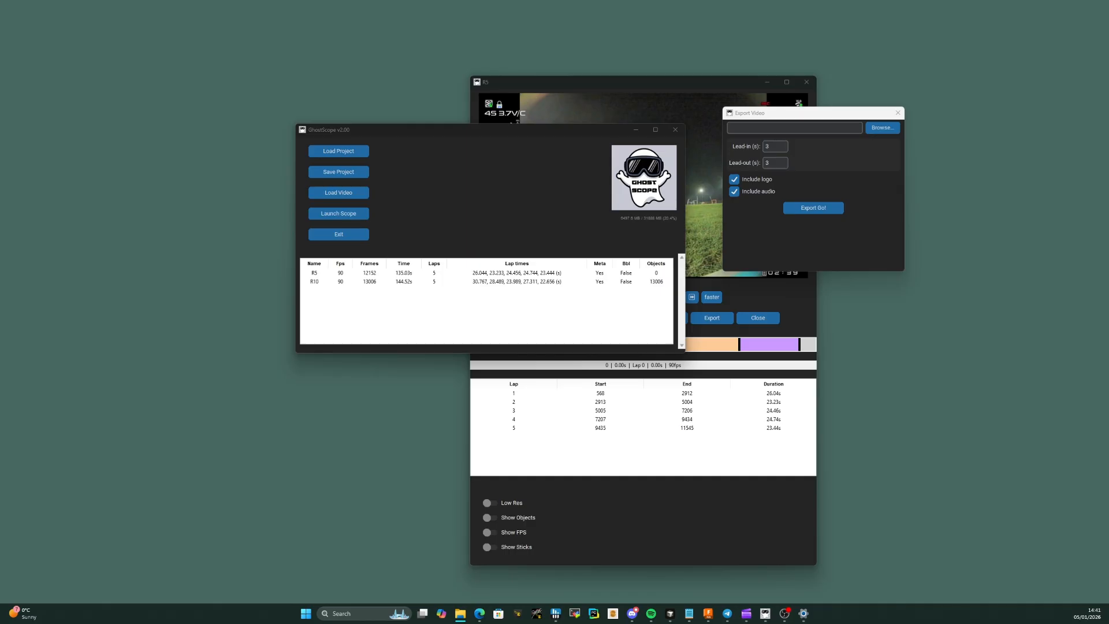
Review the exported fastest_3.mp4 in VLC, skipping ahead to check the lap time overlay and pausing during lap 3
key(super+d)
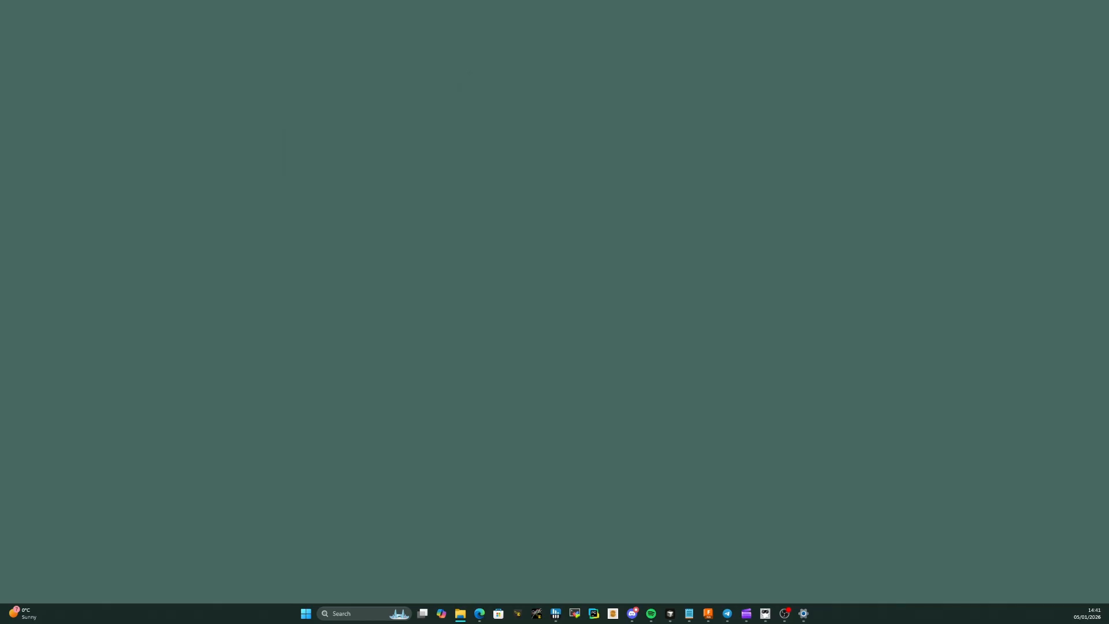
key(super+d)
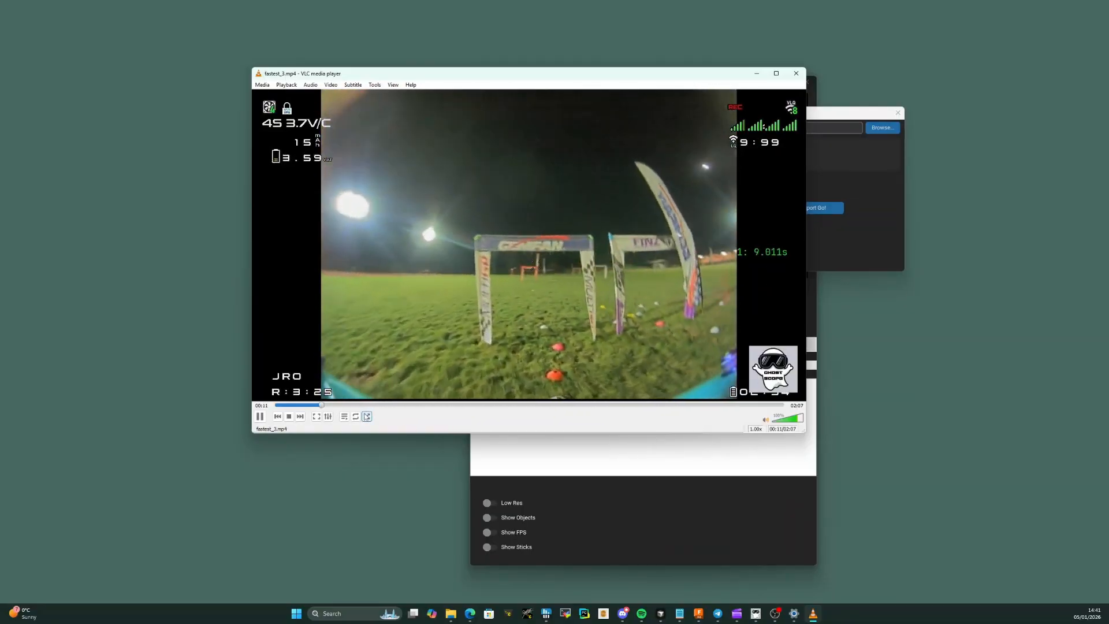
click(385, 408)
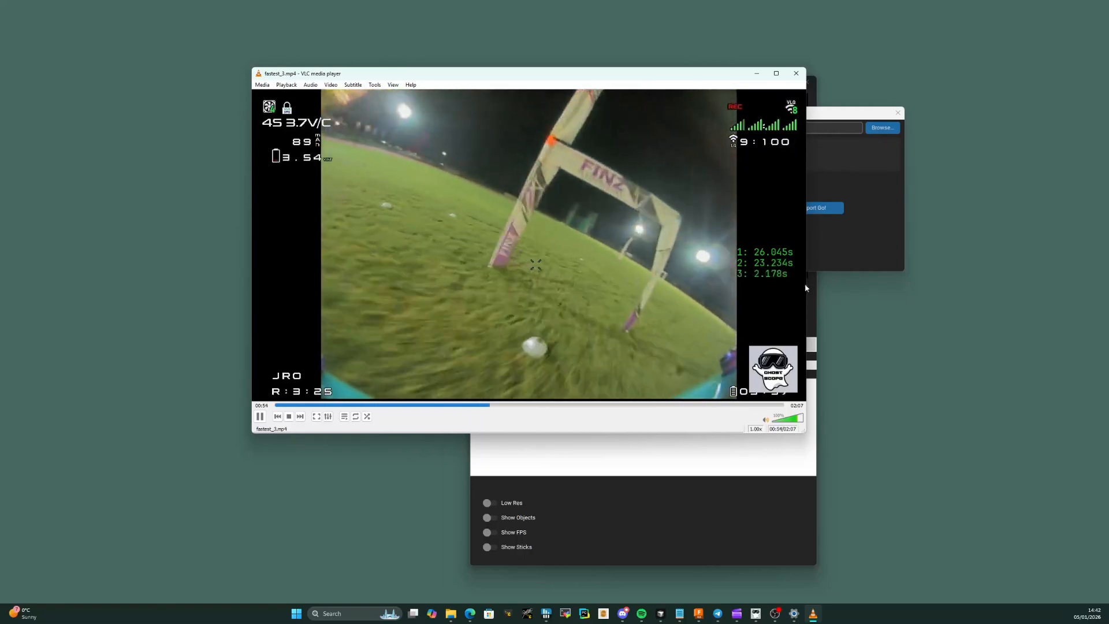
click(260, 417)
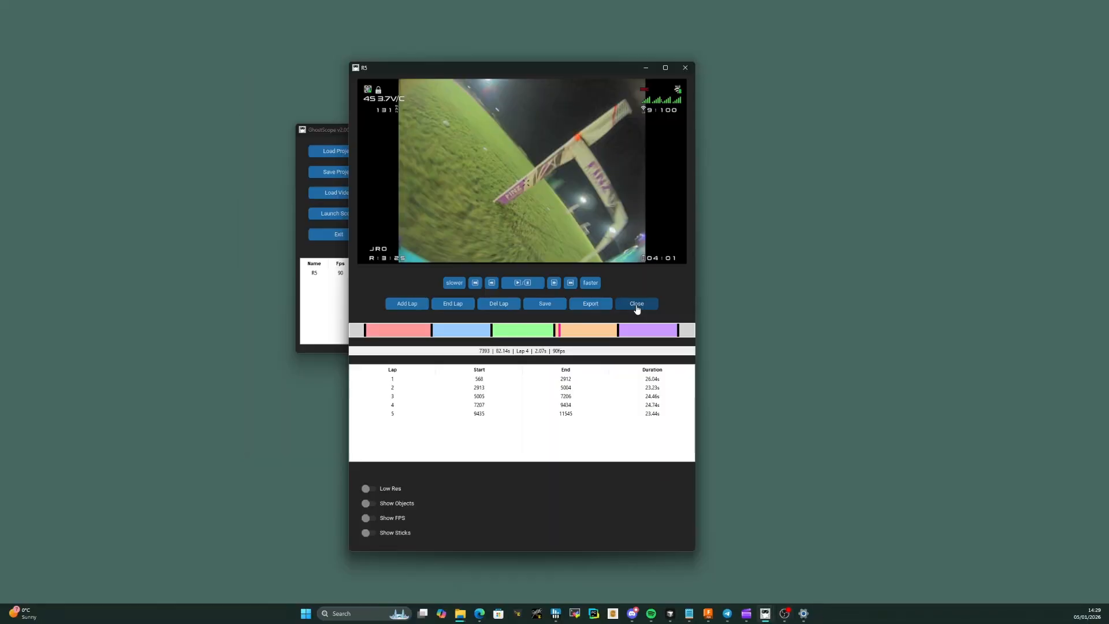
Close the R5 viewer and load Round10.mp4 from the SGDC Jan Floodlit folder into the project
click(636, 306)
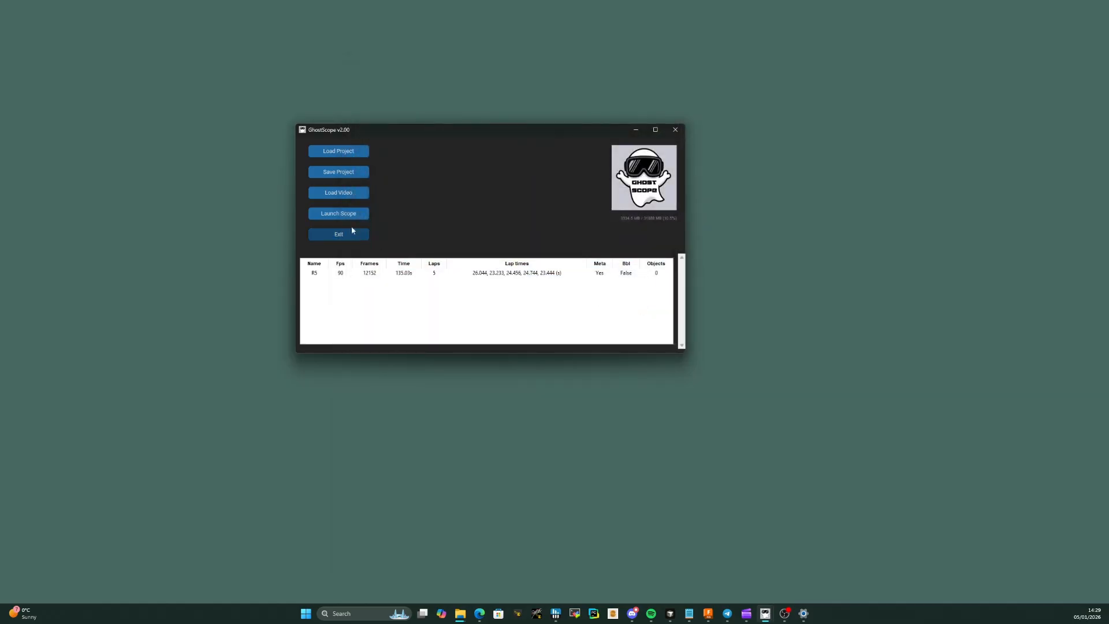
click(342, 197)
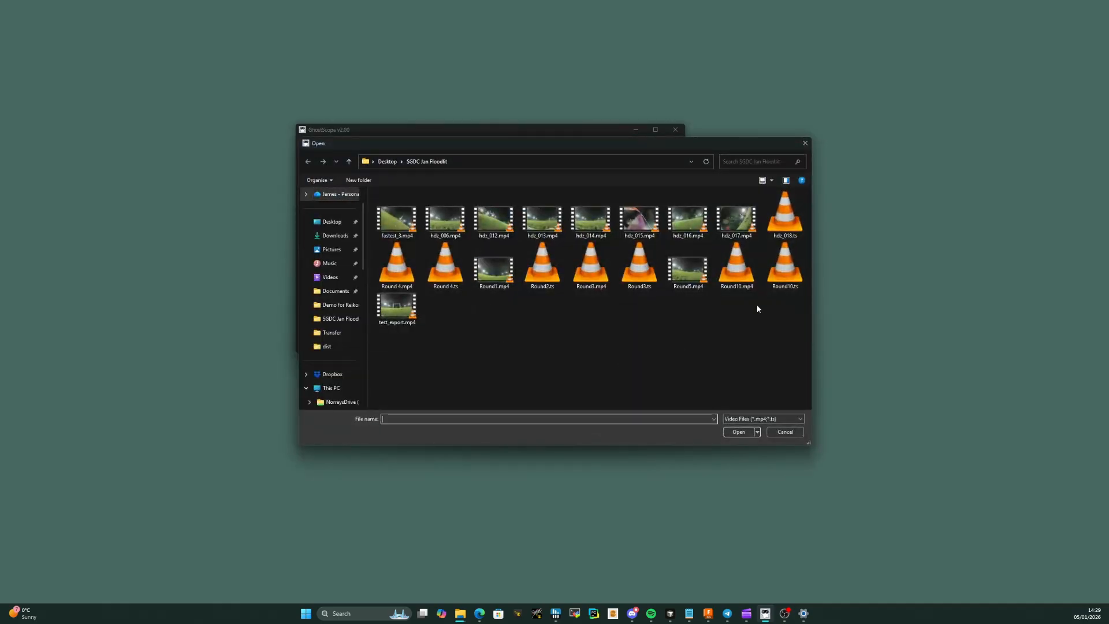
click(748, 268)
click(740, 430)
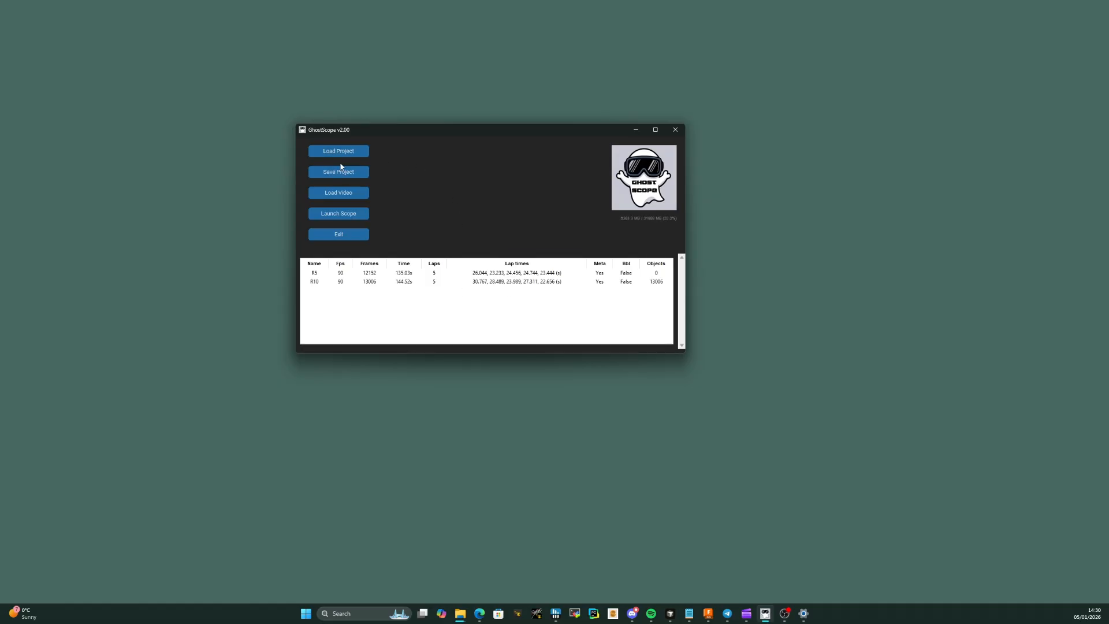
Remove both the R5 and R10 videos from the project, confirming each removal
click(465, 275)
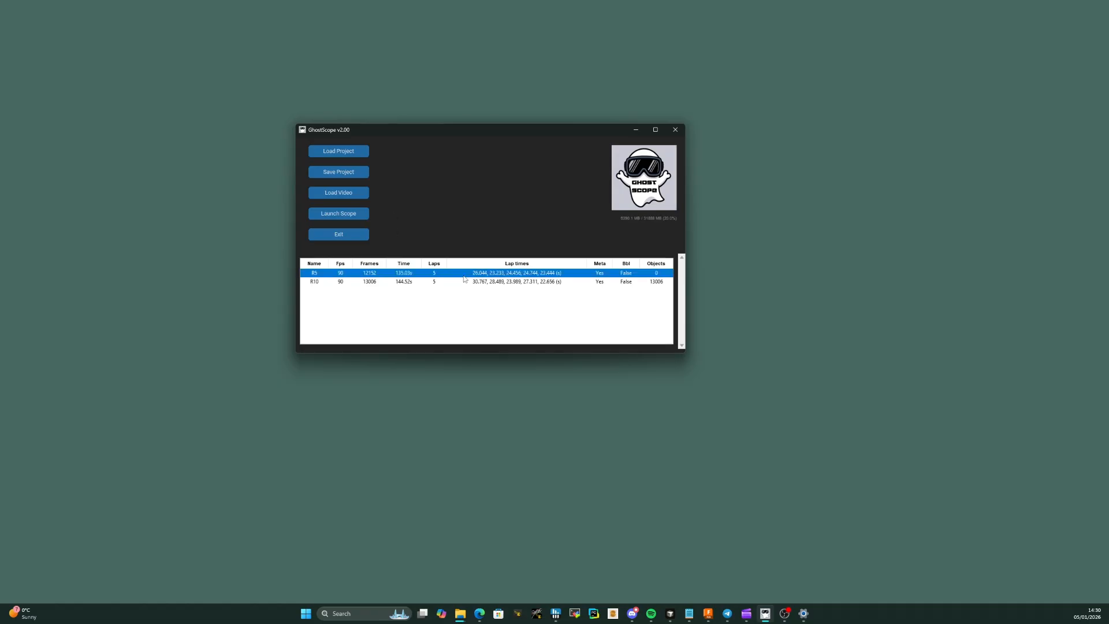
click(474, 234)
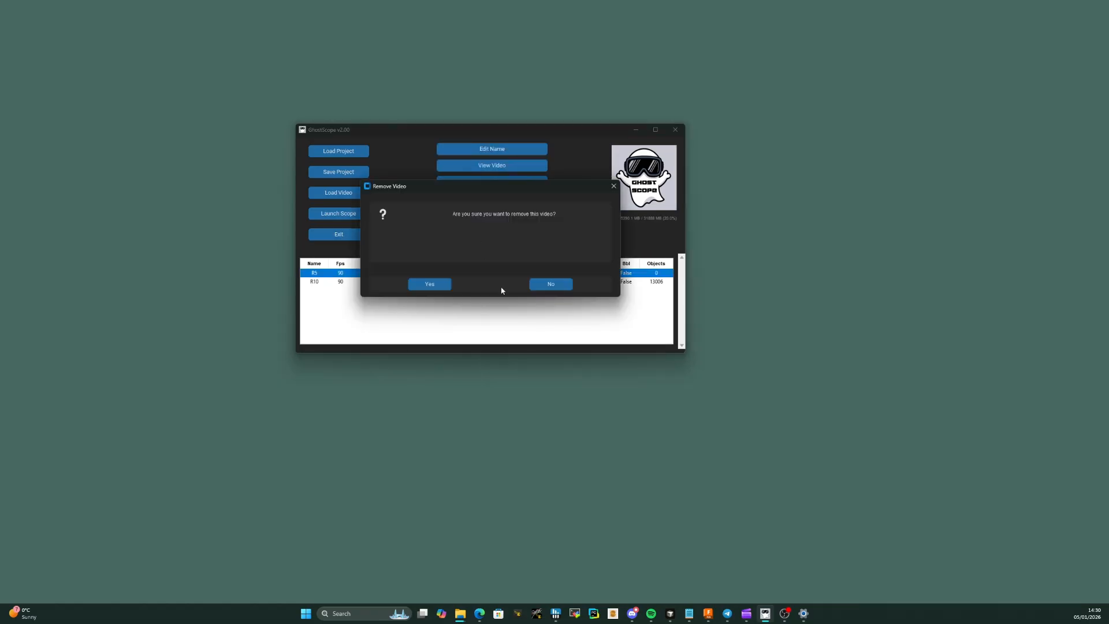
click(439, 285)
click(467, 273)
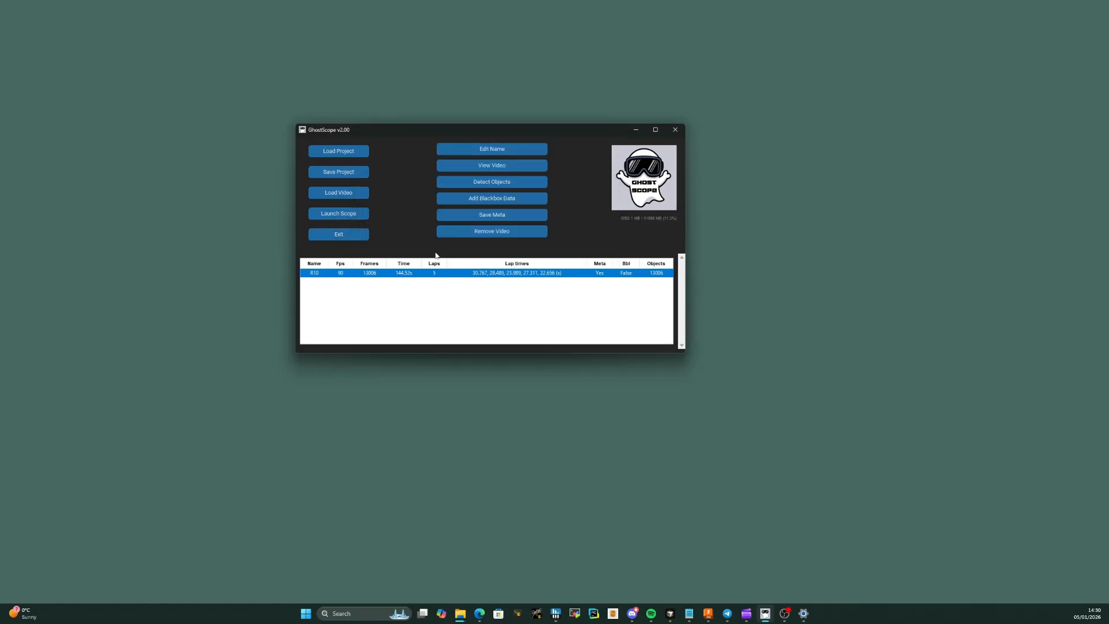
click(468, 234)
click(441, 285)
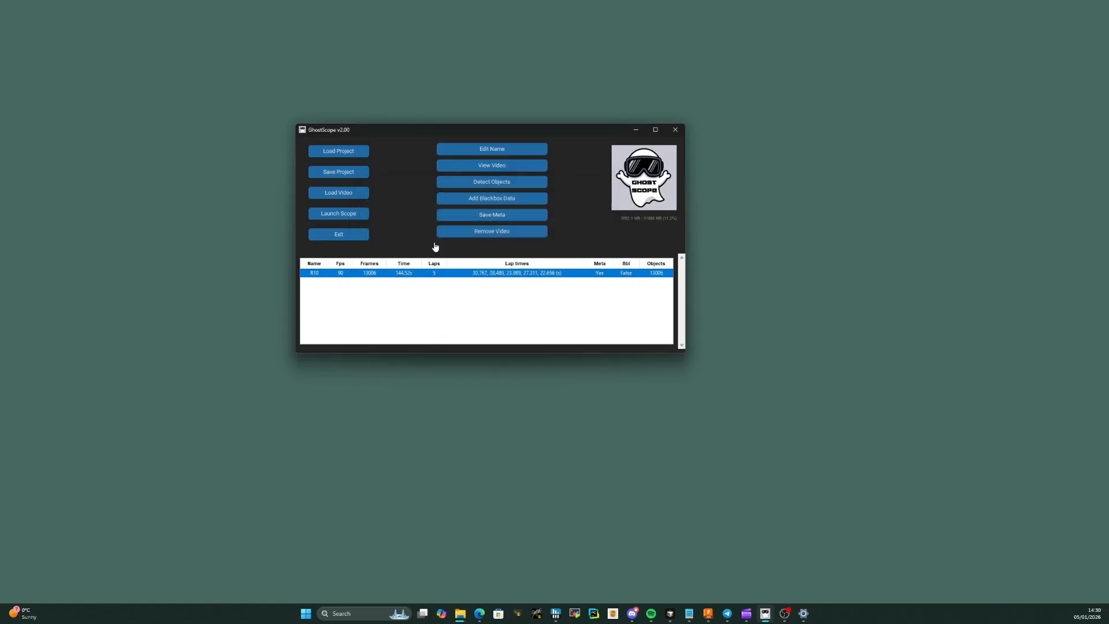
Load the saved project Best_Laps.gsc from the SGDC Jan Floodlit folder
click(354, 151)
click(397, 213)
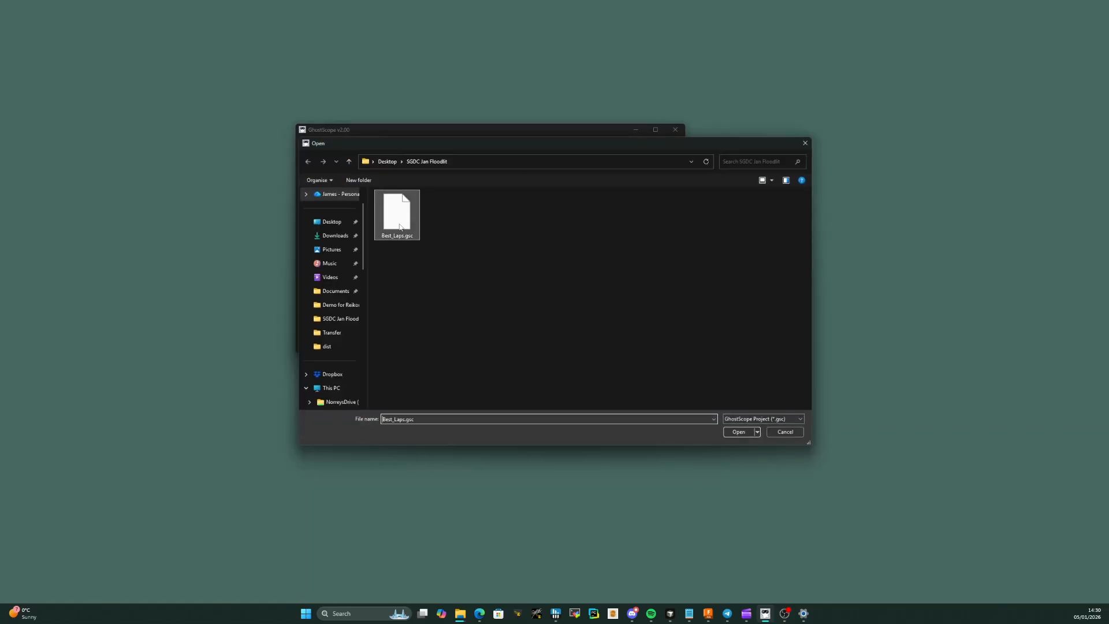
click(731, 433)
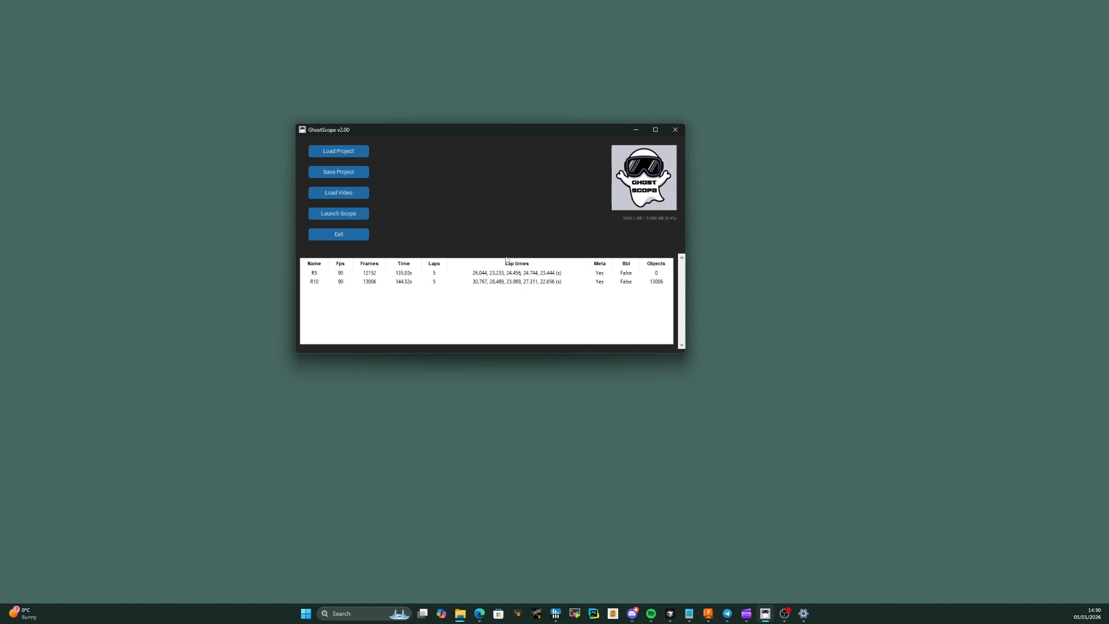
Launch the scope, bring its window fully into view and choose R5 as both video A and video B
click(339, 214)
drag(0, 52, 371, 41)
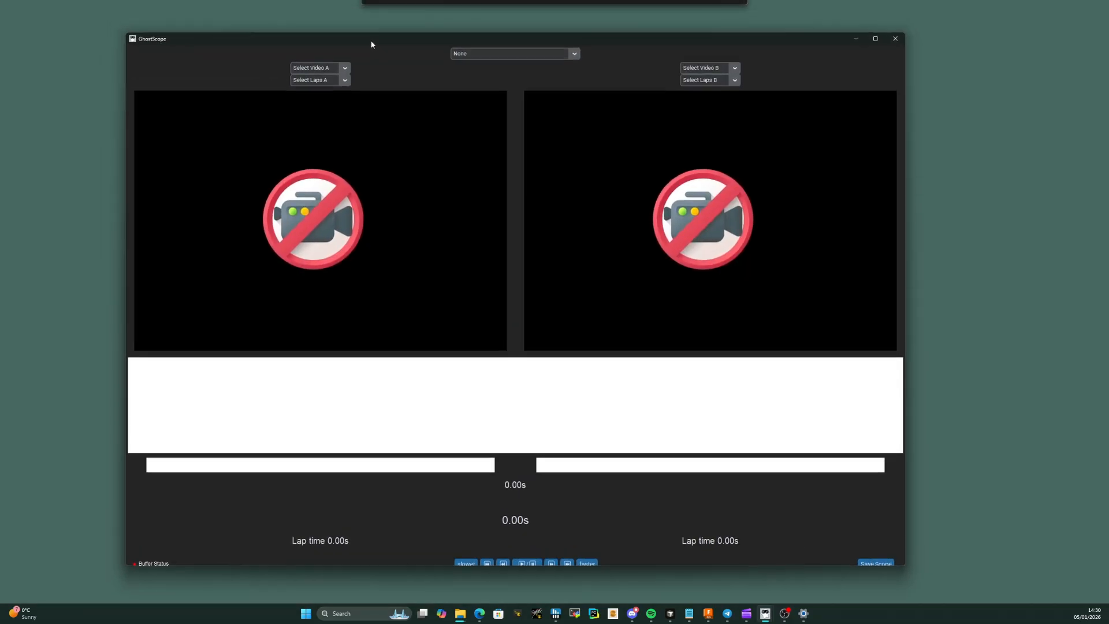
click(345, 68)
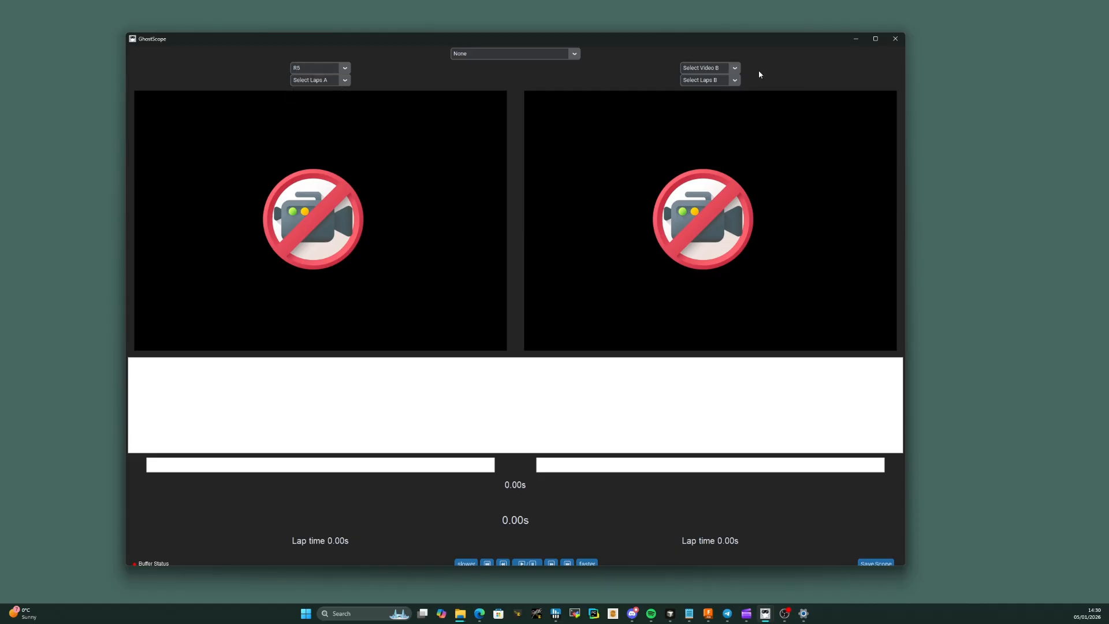
click(734, 67)
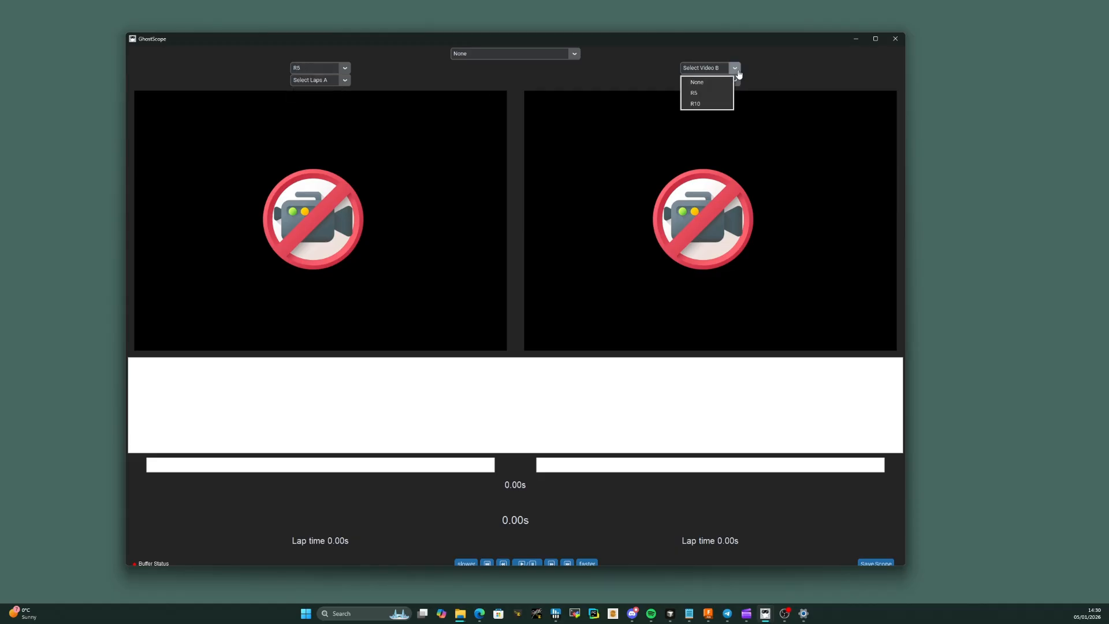
click(704, 91)
Select lap 2 (23.23s) for video A and lap 4 (24.74s) for video B
click(345, 80)
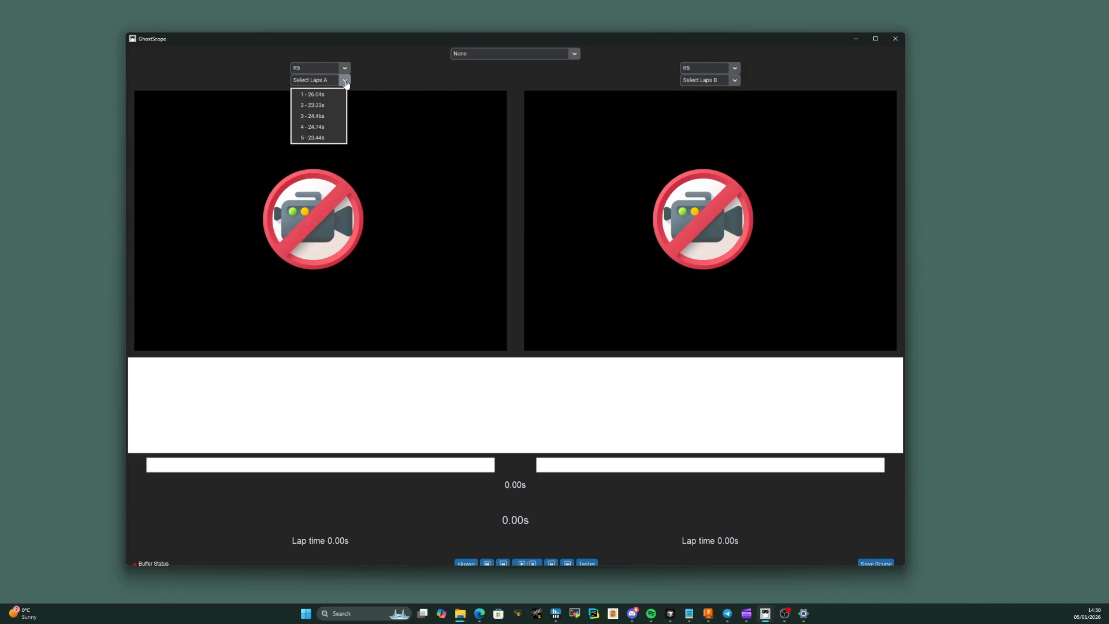
click(323, 106)
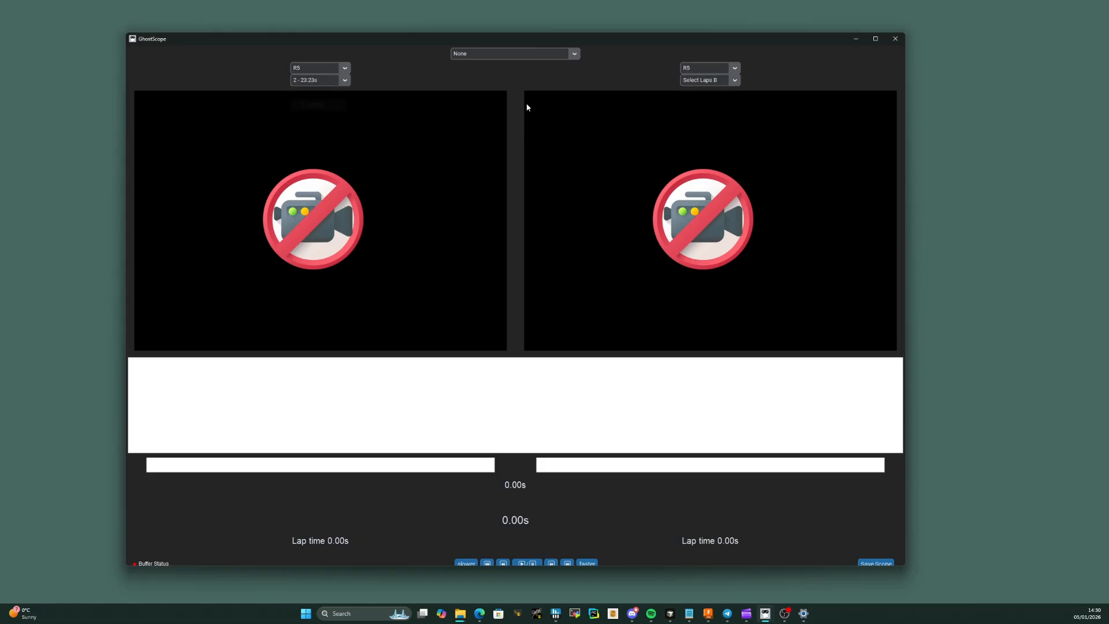
click(734, 80)
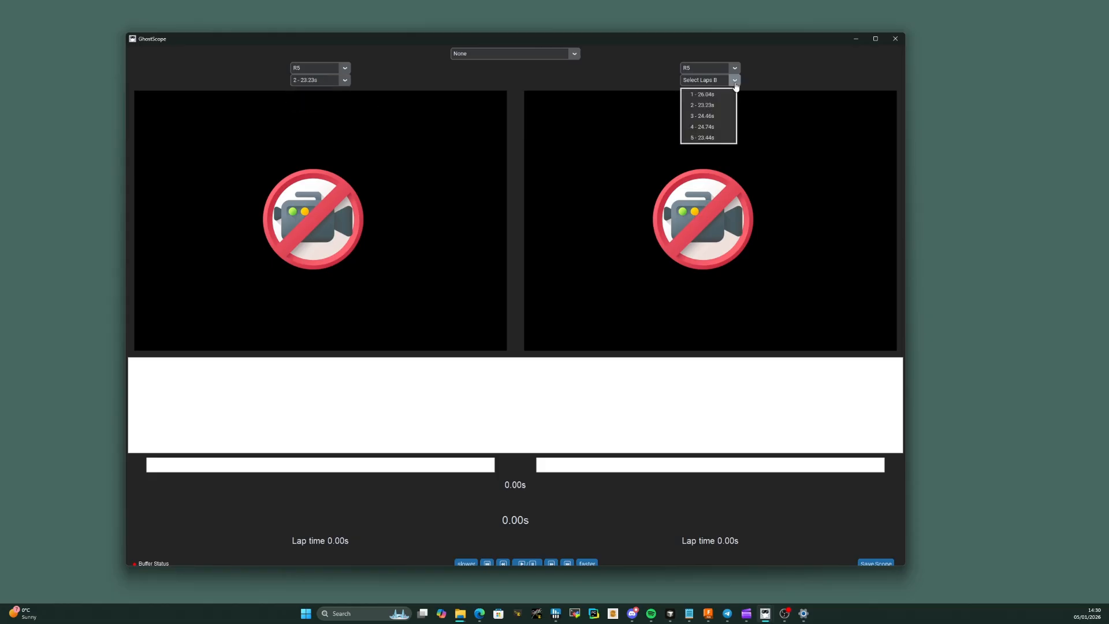
click(710, 127)
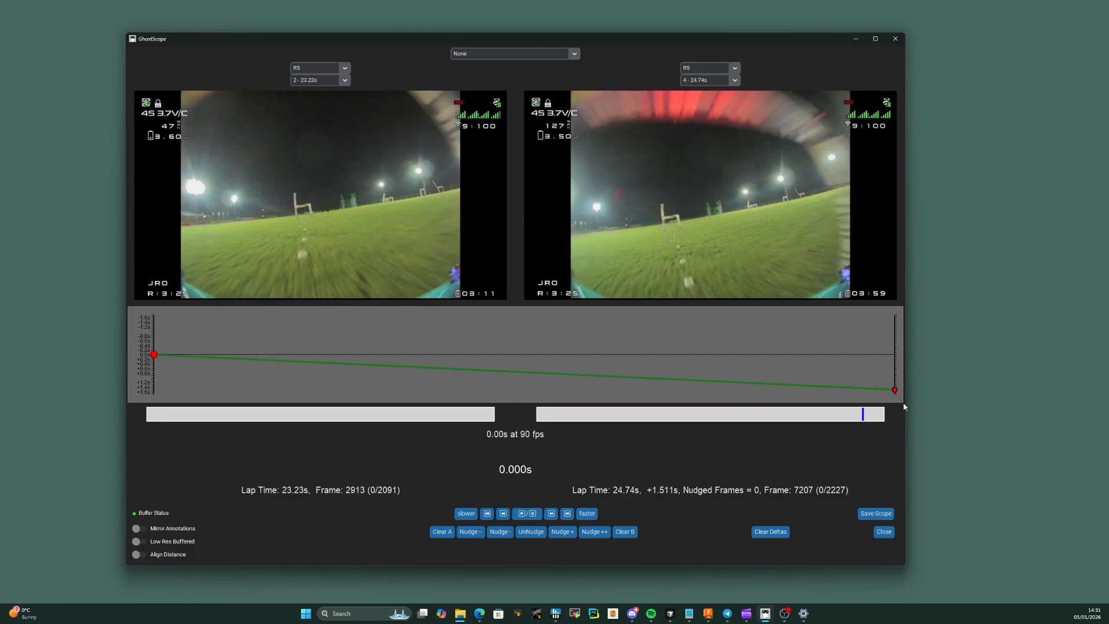
Examine the two laps side by side by jumping along the delta graph and progress bars and playing a short stretch
click(355, 368)
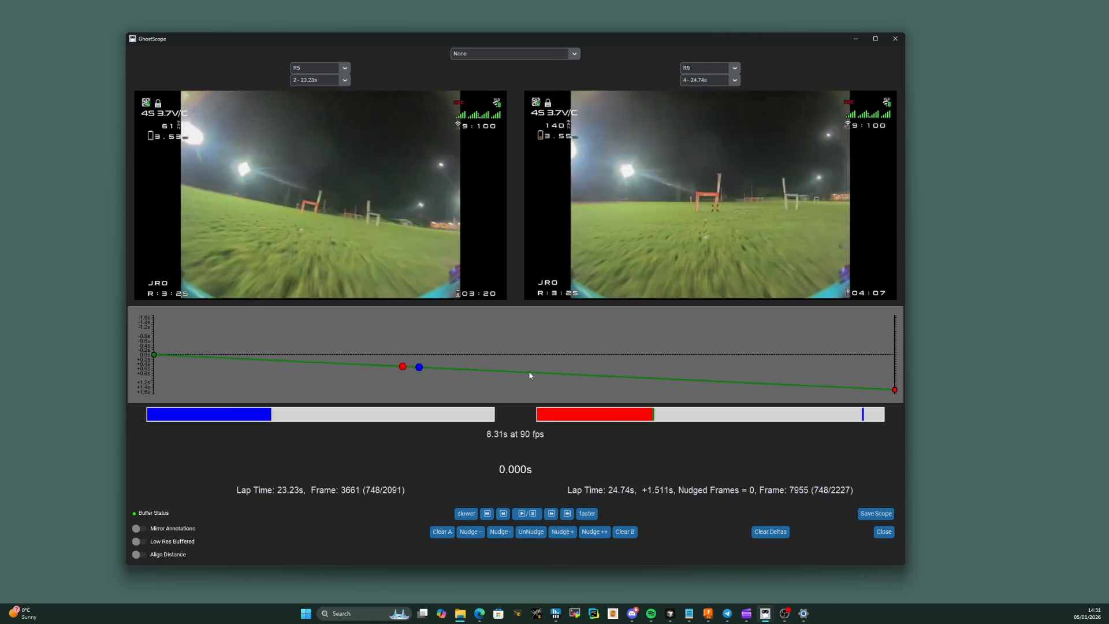
click(492, 365)
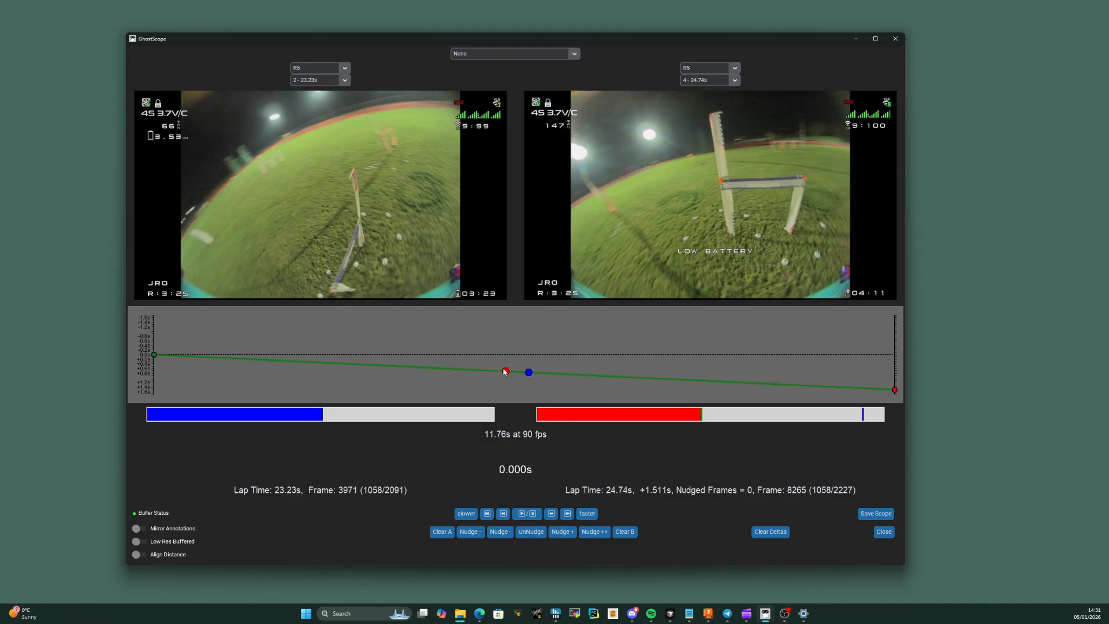
click(522, 513)
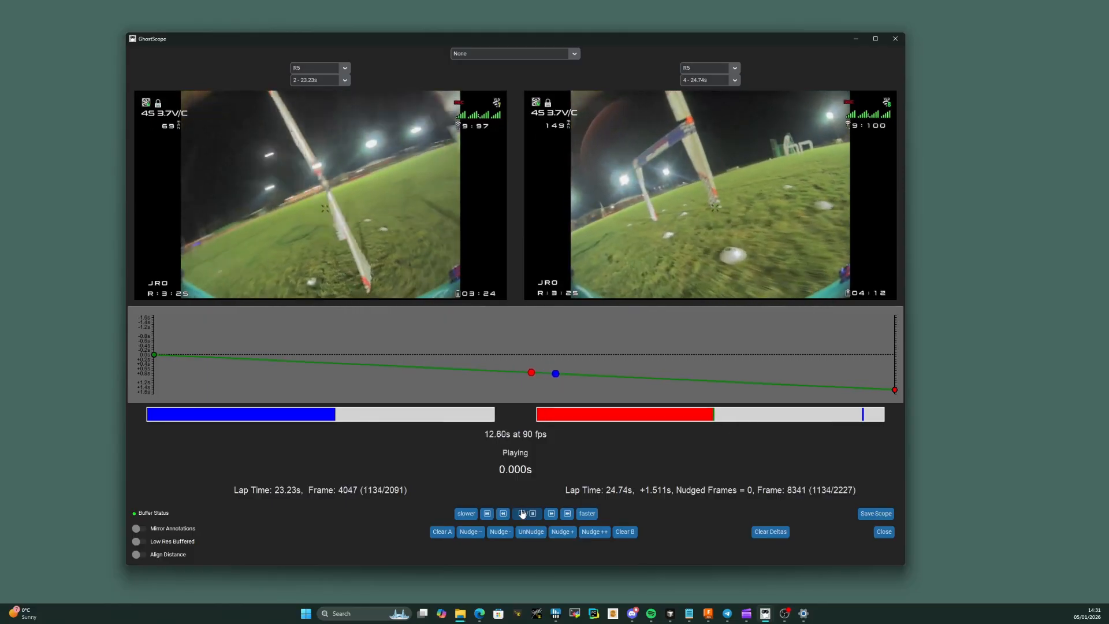
click(522, 513)
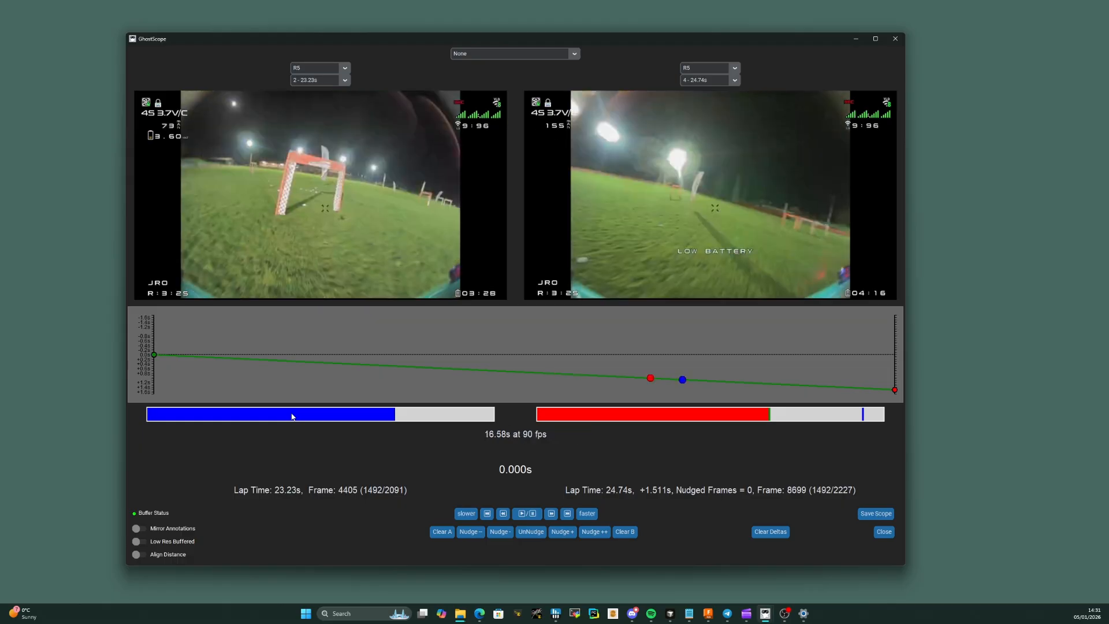
click(291, 414)
click(595, 416)
click(732, 416)
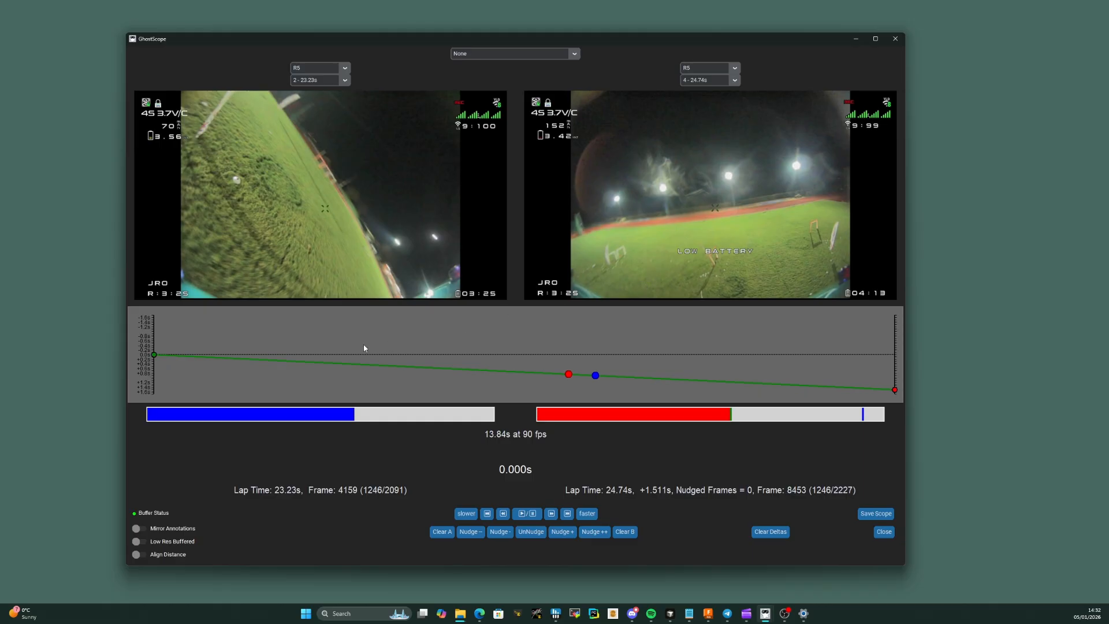
Play both laps from near the start, pause at 2.17s and trace the FINZ gate's outline as an annotation on video A
click(297, 359)
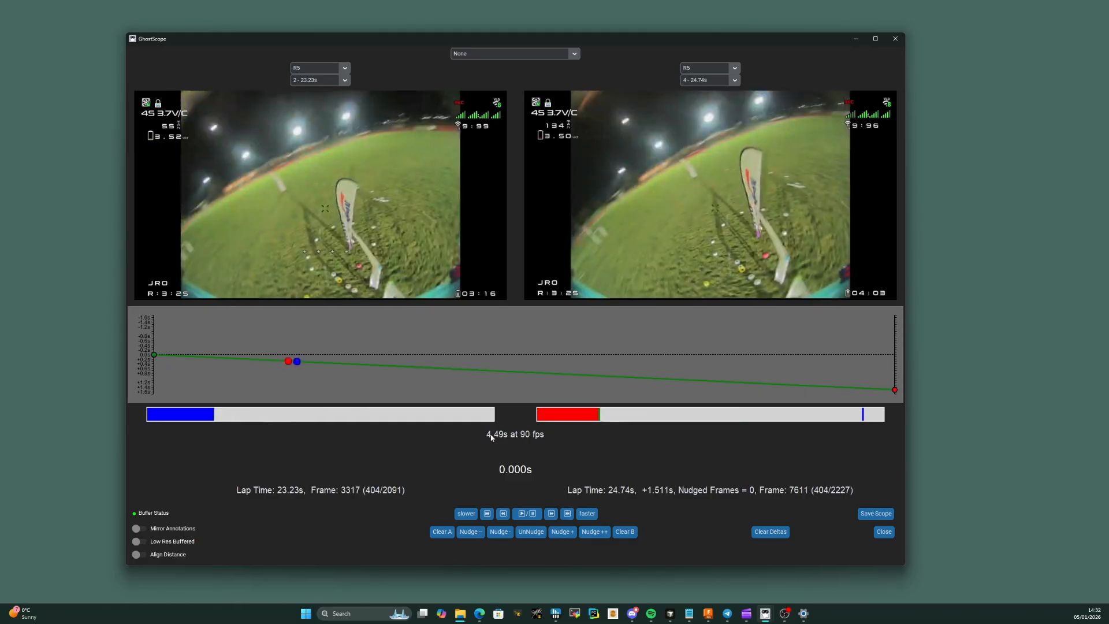
click(167, 354)
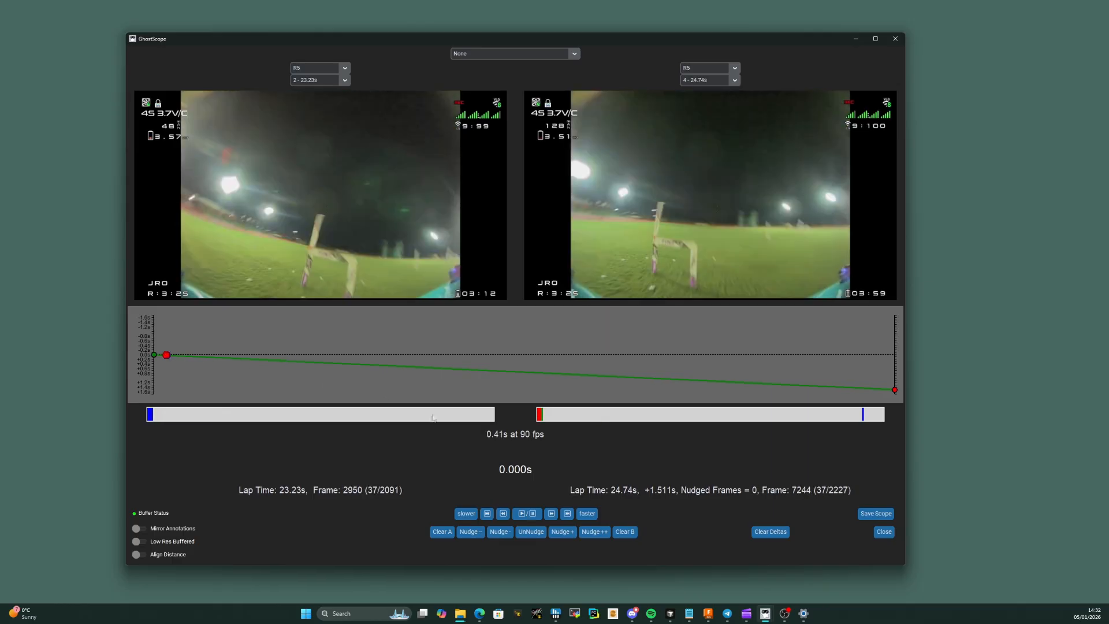
click(532, 514)
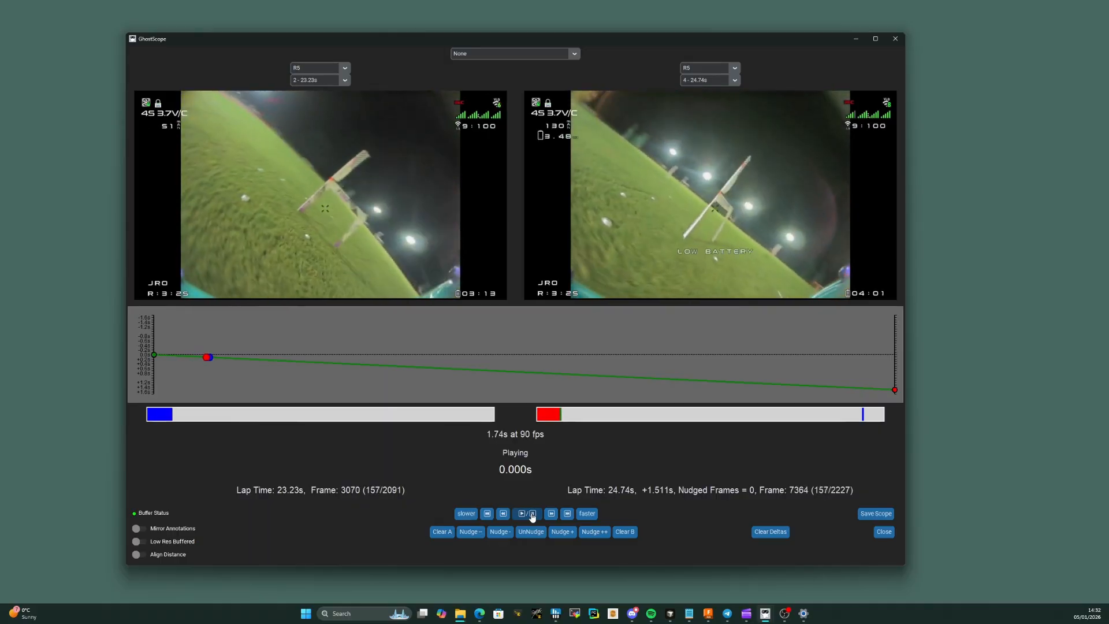
click(532, 514)
click(532, 514)
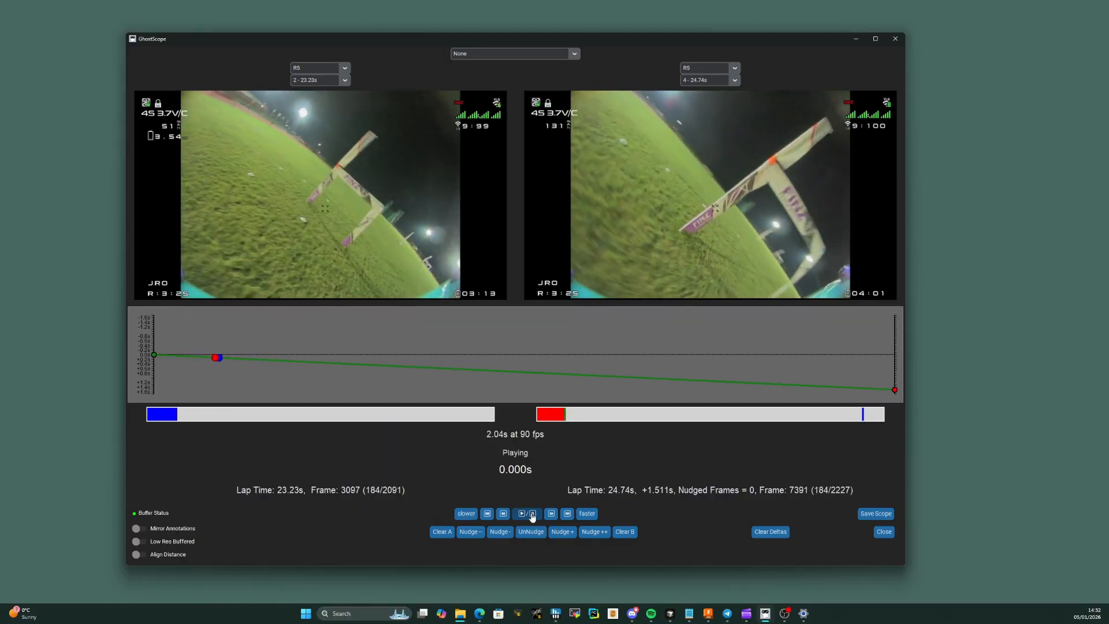
click(531, 514)
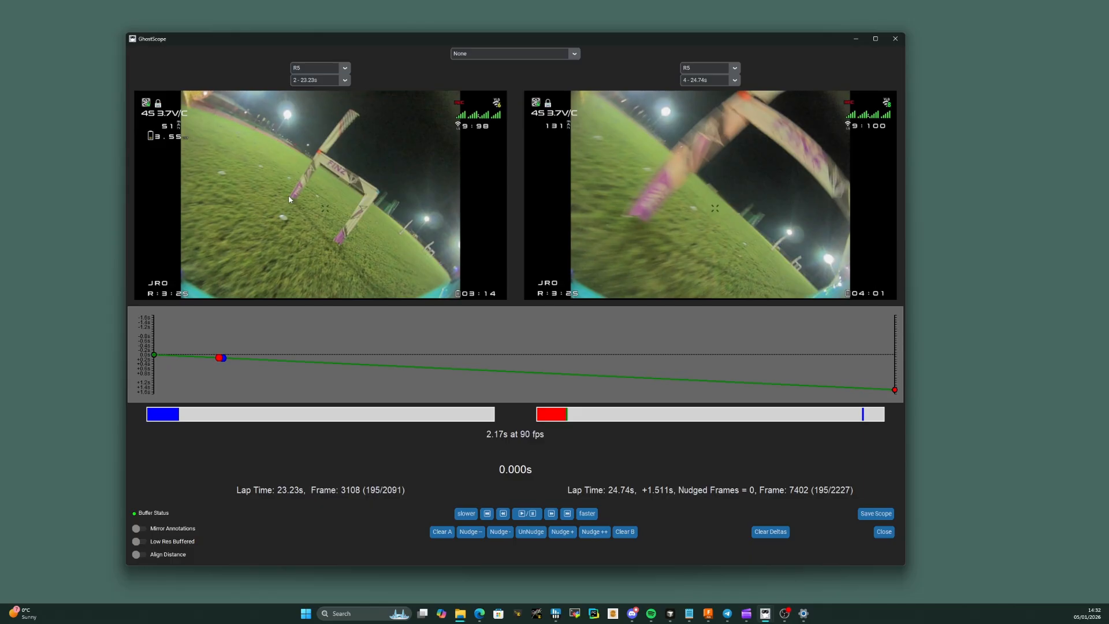
mouse_move(322, 157)
mouse_down()
mouse_move(376, 189)
mouse_move(346, 243)
mouse_up()
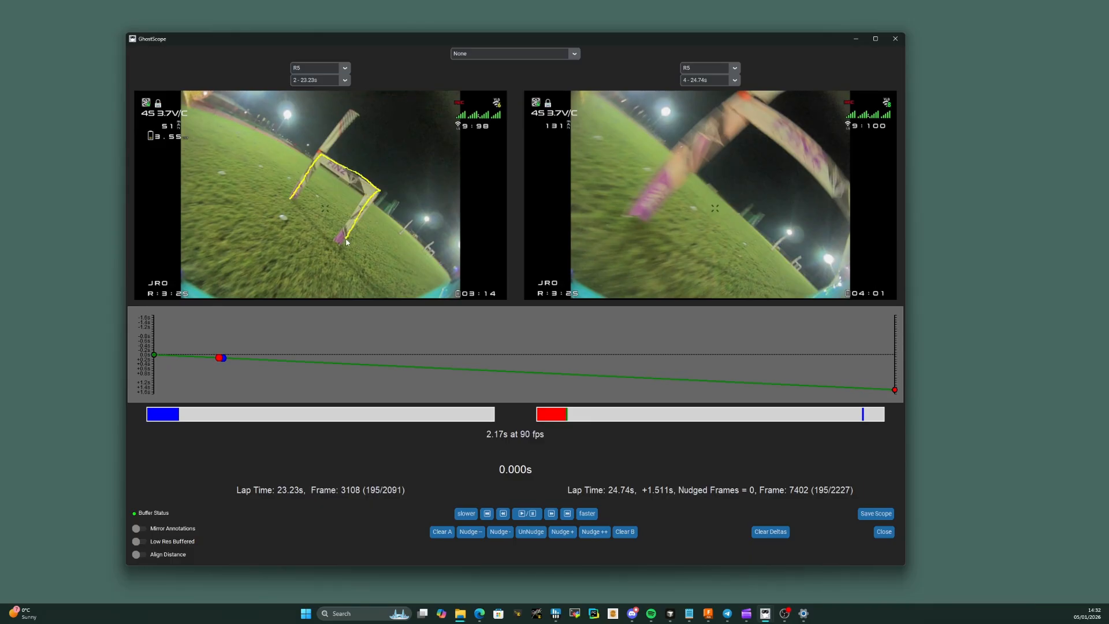
Mirror the annotations onto video B and nudge video B back 25 frames to compare its gate with the traced outline
click(140, 528)
click(500, 533)
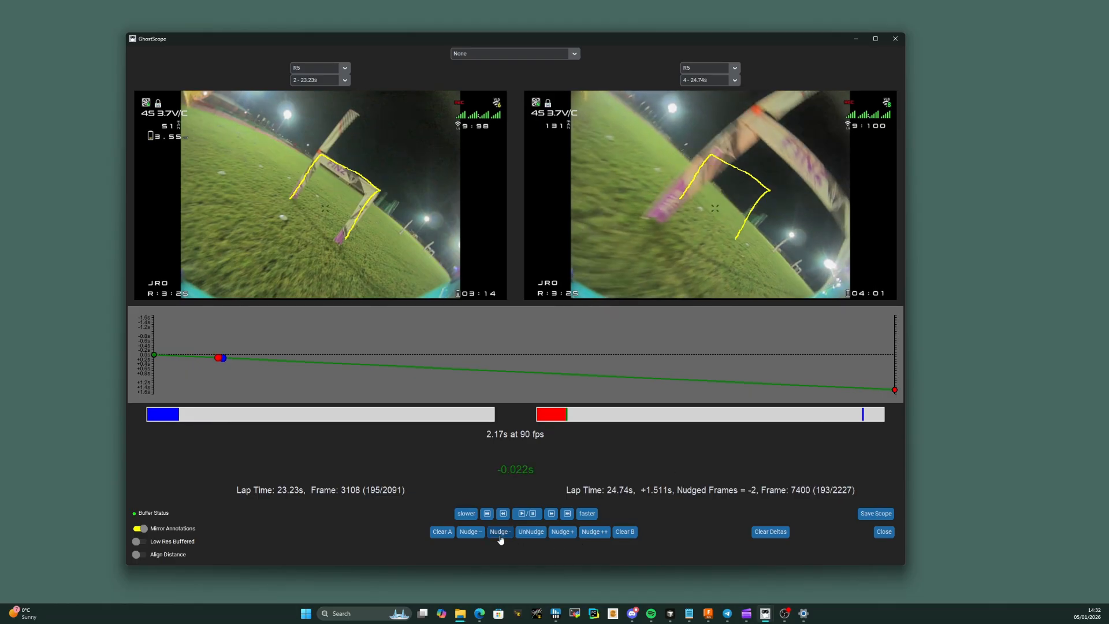
click(500, 532)
click(501, 532)
click(500, 534)
click(500, 534)
click(500, 534)
click(500, 534)
click(501, 534)
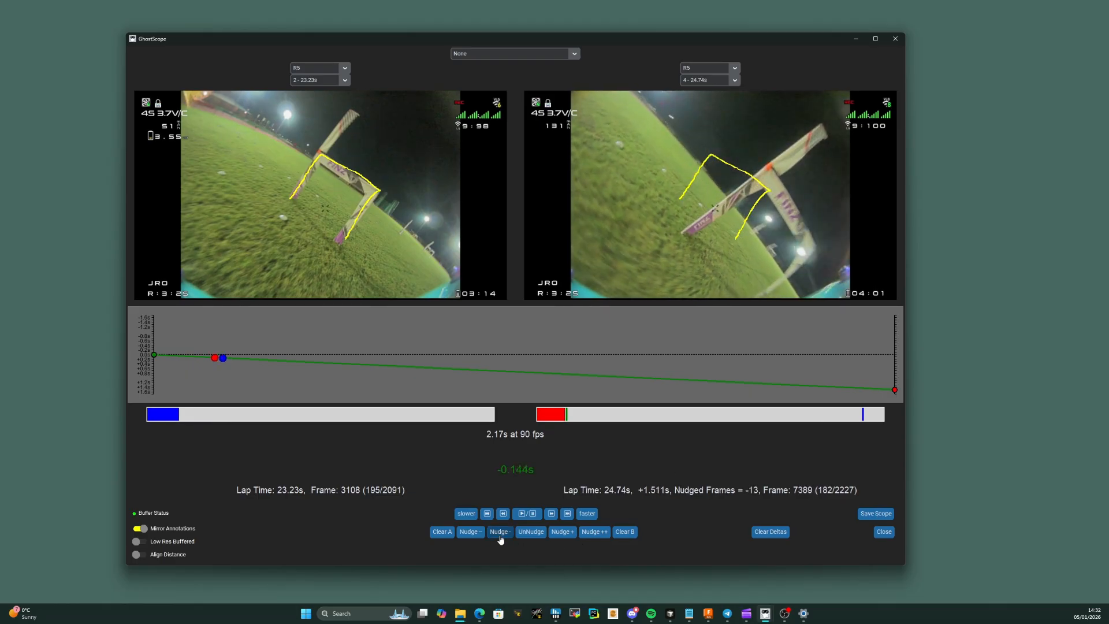
click(500, 534)
click(500, 534)
click(500, 534)
click(500, 534)
click(500, 534)
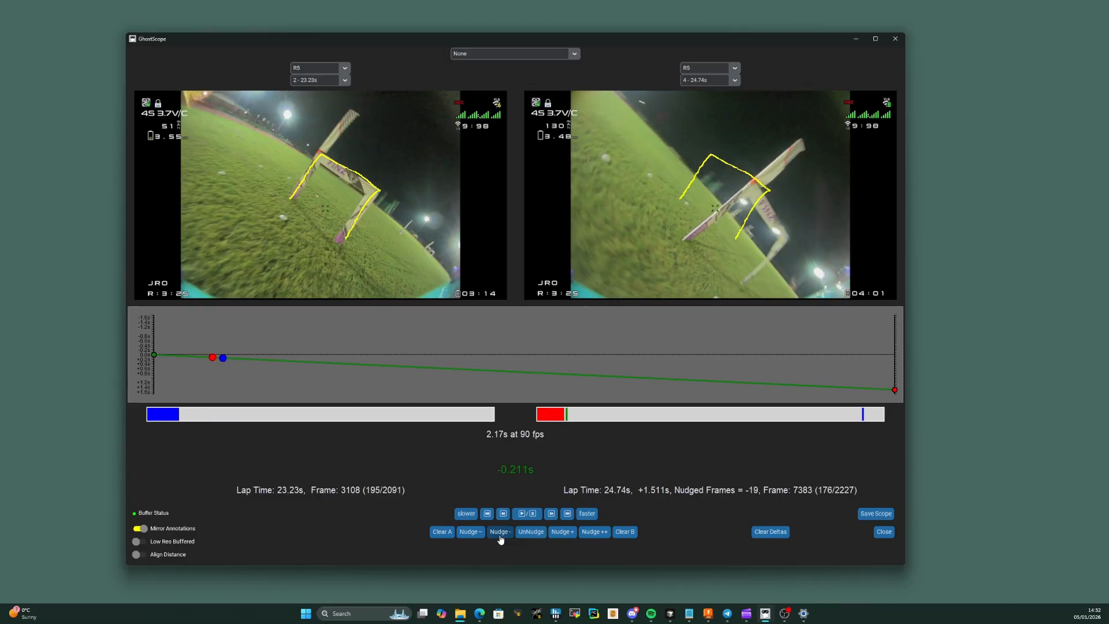
click(500, 535)
click(500, 534)
click(500, 534)
click(500, 534)
click(501, 534)
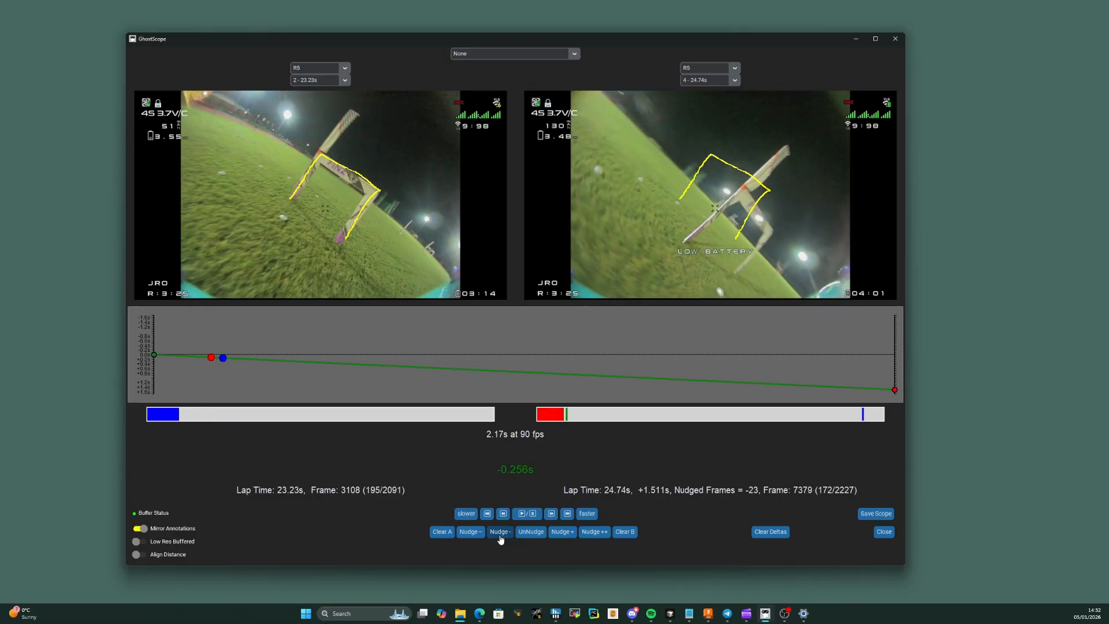
click(500, 535)
click(500, 534)
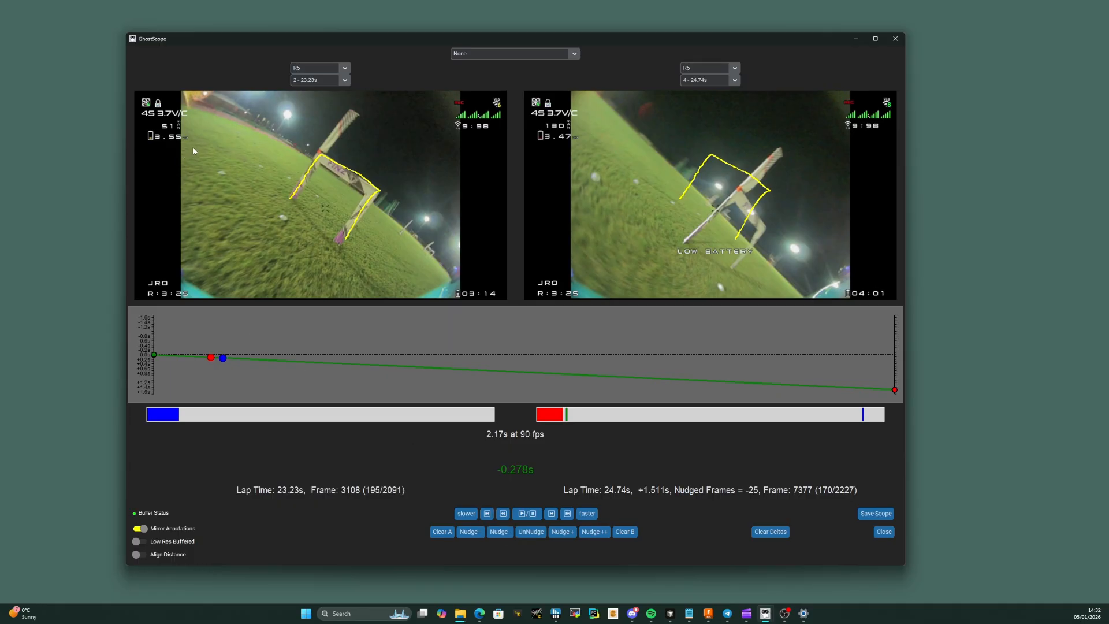
Draw several freehand lines across the grass on video A and video B
mouse_move(194, 151)
mouse_down()
mouse_move(276, 220)
mouse_move(314, 215)
mouse_up()
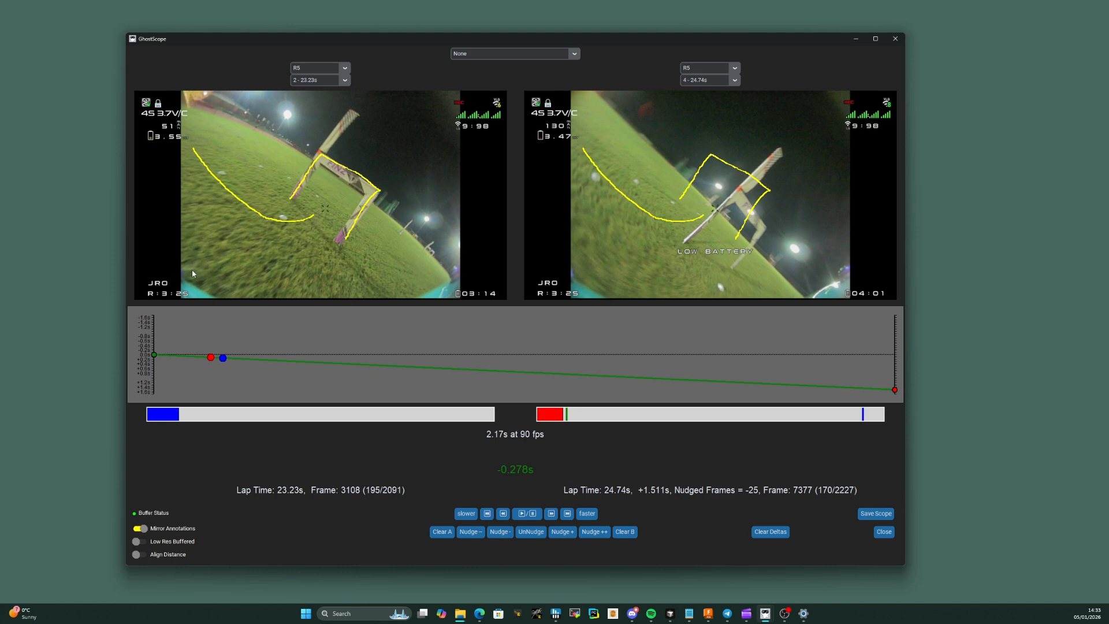
drag(193, 270, 283, 209)
drag(326, 270, 332, 245)
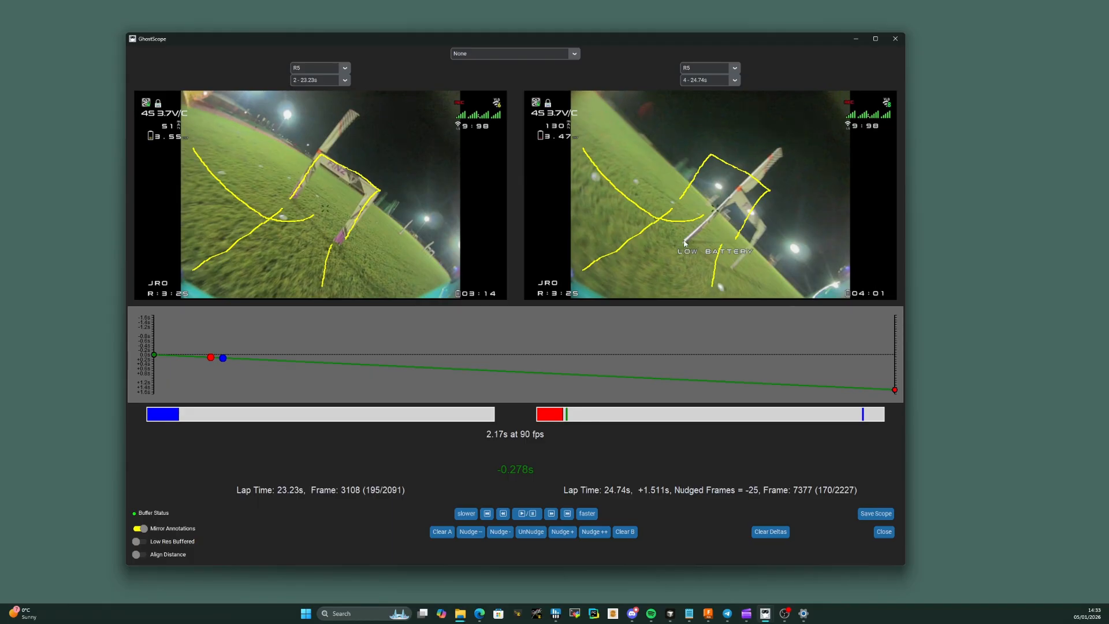
drag(681, 245, 620, 268)
drag(687, 287, 652, 295)
Clear the annotations and set a delta point at 2.17s using the current nudge of video B
click(440, 531)
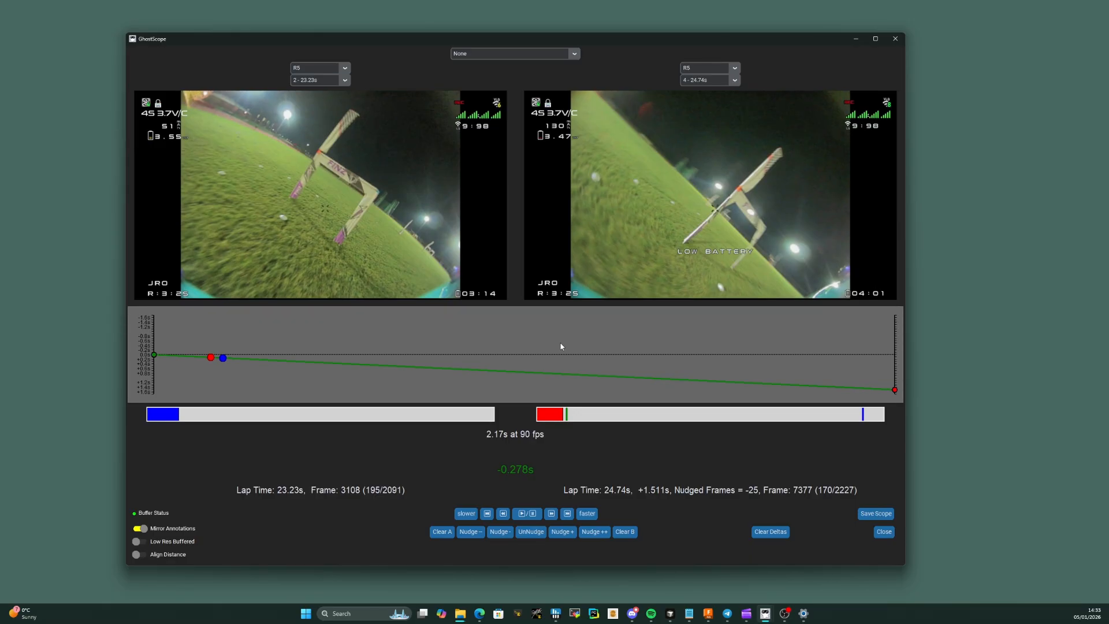
key(d)
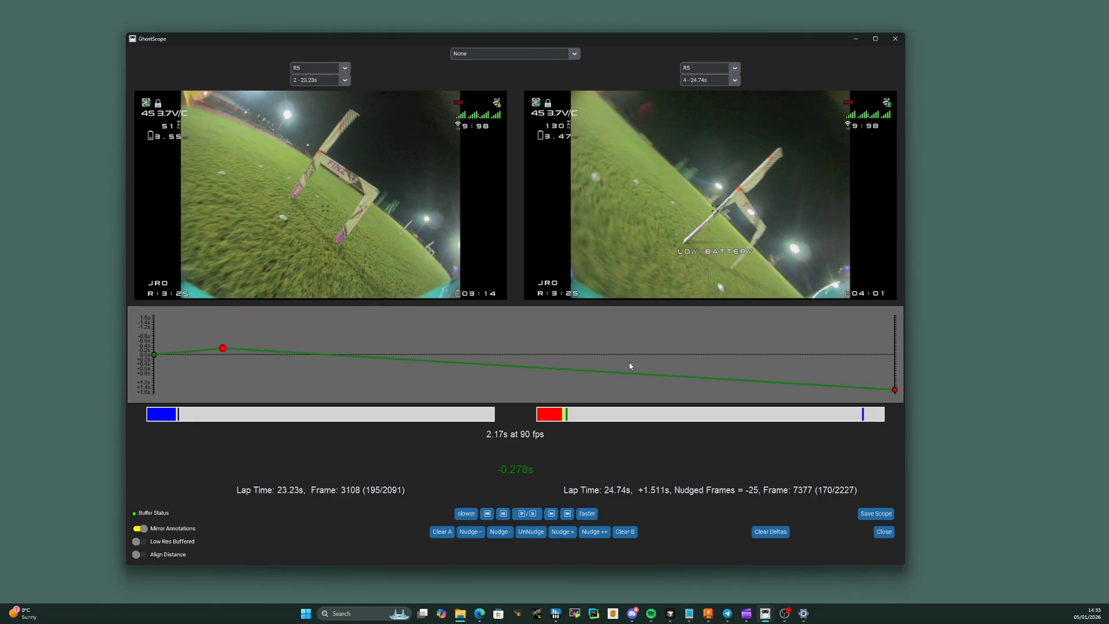
Move further along the laps, step back frame by frame to 16.77s and trace the orange gate's outline on video A
click(409, 357)
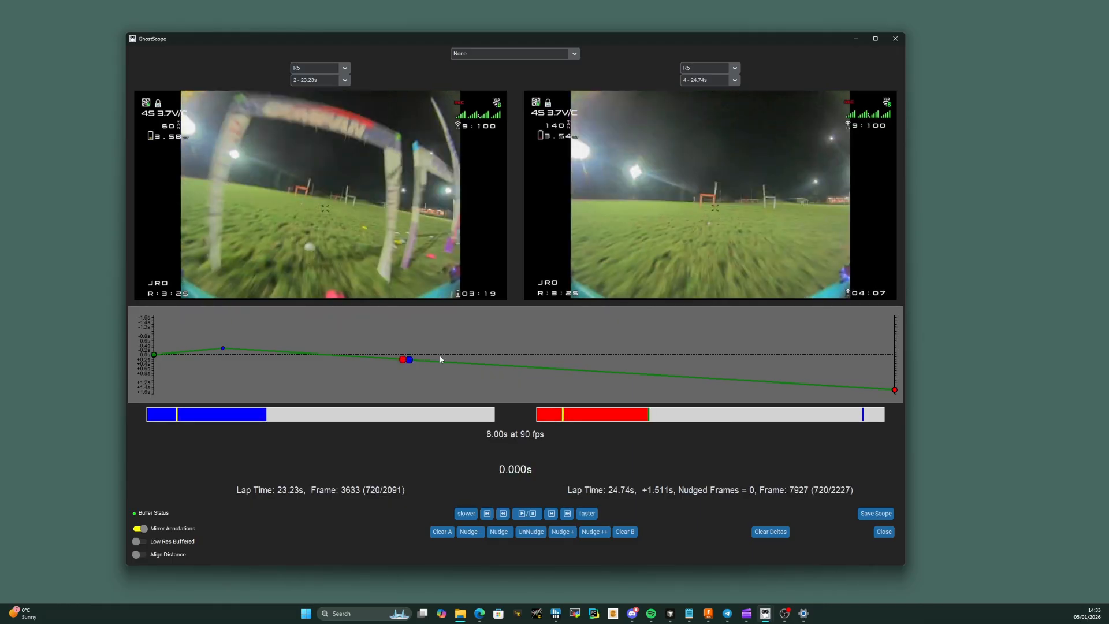
click(569, 367)
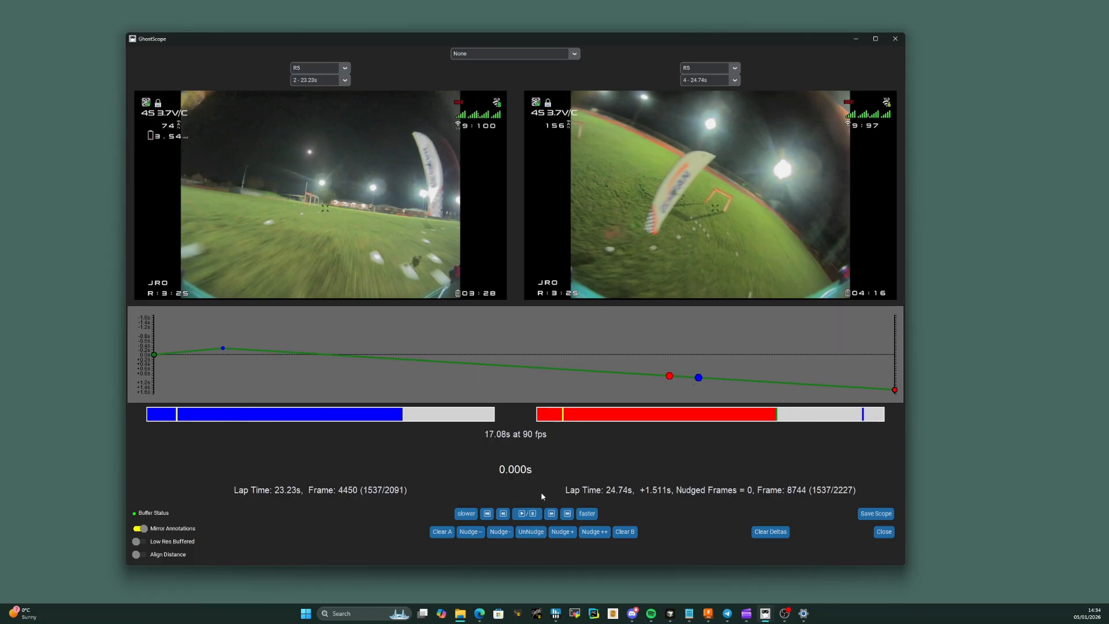
click(503, 514)
click(503, 514)
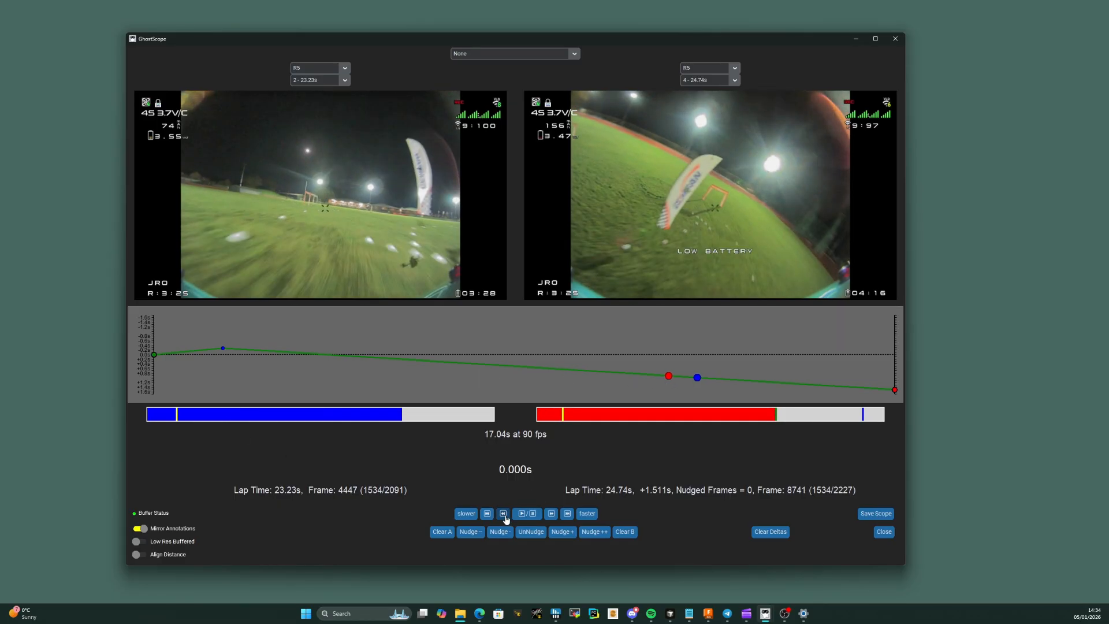
click(506, 518)
click(506, 518)
click(506, 518)
click(506, 518)
click(506, 518)
click(506, 518)
click(506, 518)
click(506, 518)
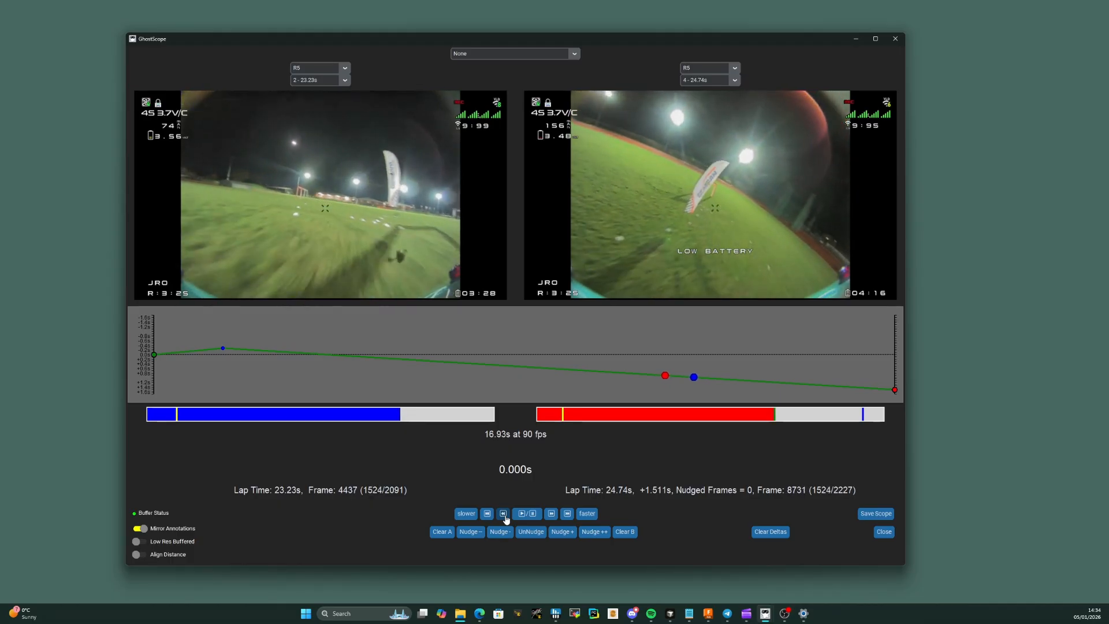
click(506, 518)
click(505, 518)
click(506, 518)
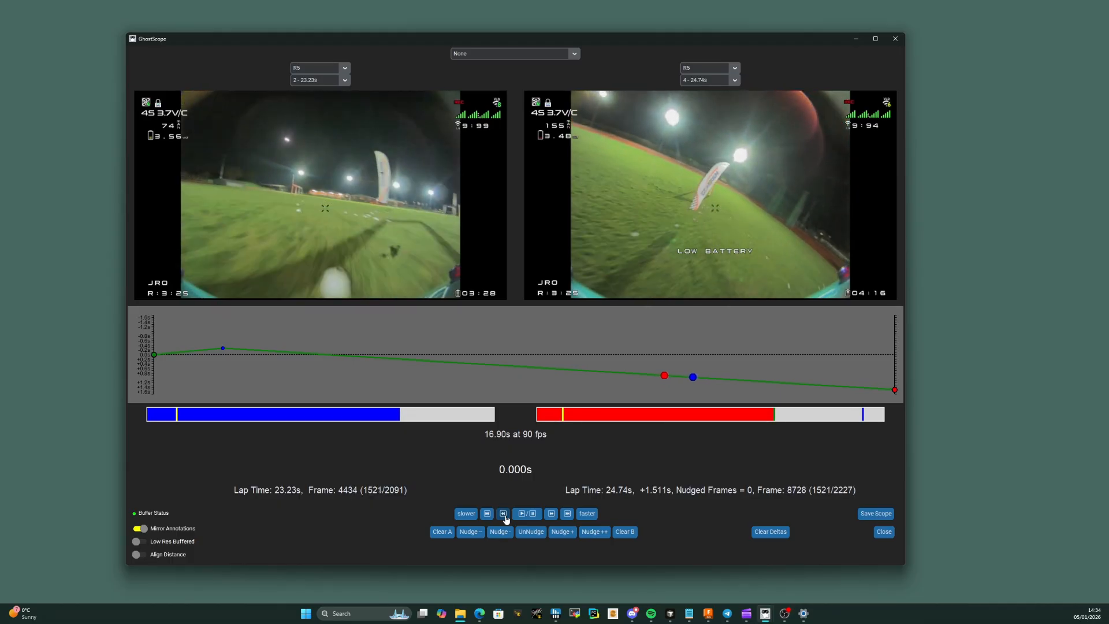
click(506, 518)
click(506, 518)
click(505, 518)
click(506, 518)
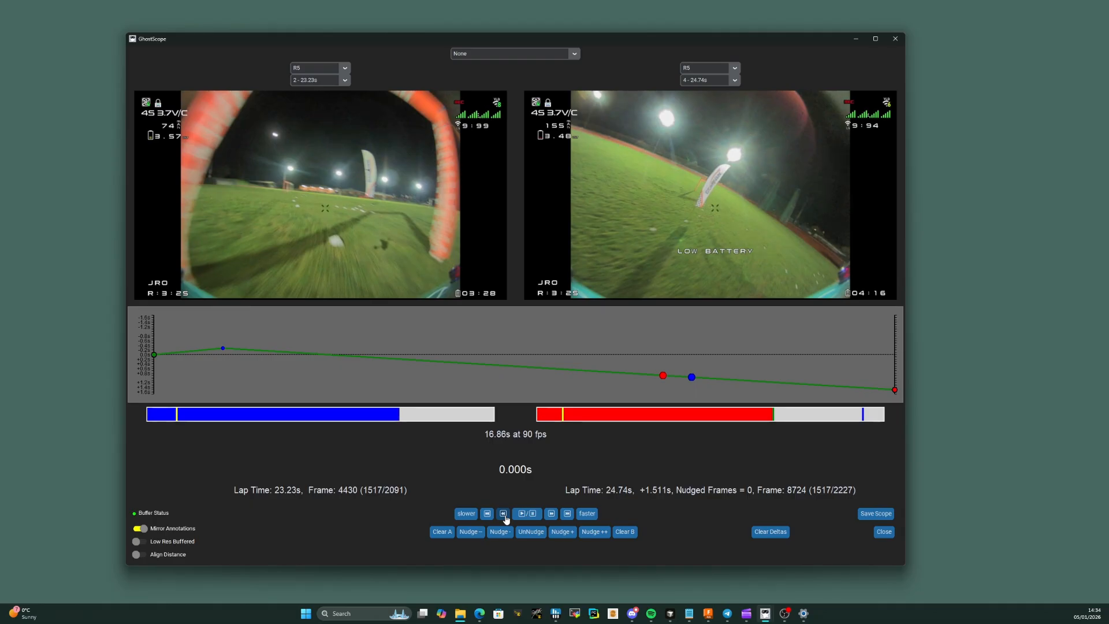
click(506, 518)
click(506, 518)
click(506, 518)
click(506, 518)
click(505, 518)
click(506, 518)
click(506, 518)
click(506, 518)
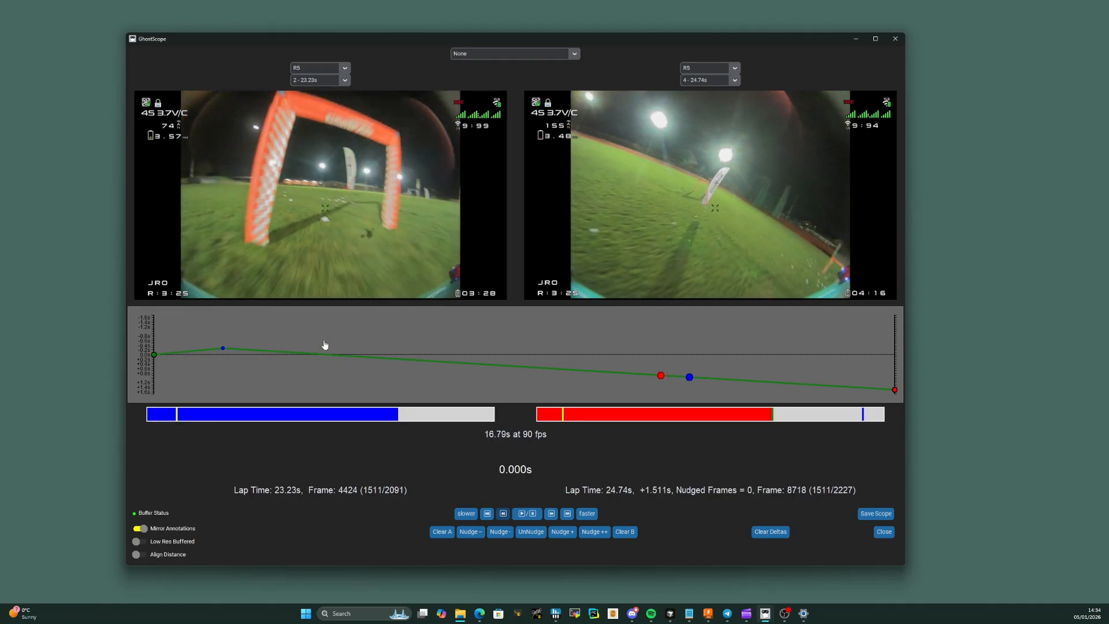
mouse_move(260, 231)
mouse_down()
mouse_move(288, 122)
mouse_move(362, 122)
mouse_move(384, 169)
mouse_move(388, 218)
mouse_up()
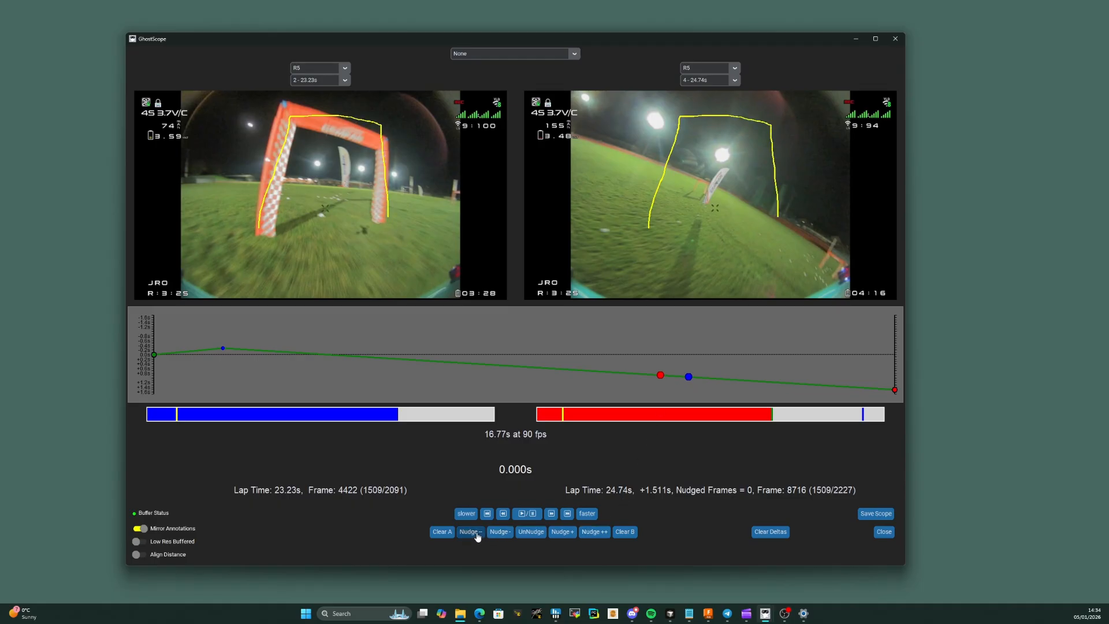
Nudge video B forward 130 frames to match the traced orange gate and set a delta point at 16.77s
click(591, 532)
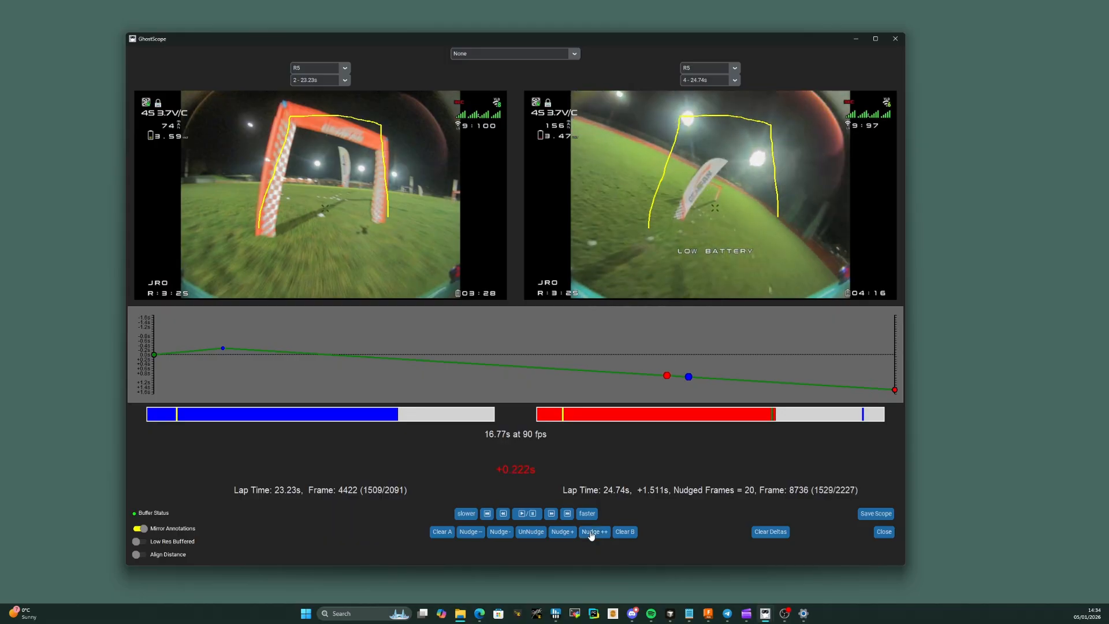
click(591, 532)
click(591, 533)
click(592, 532)
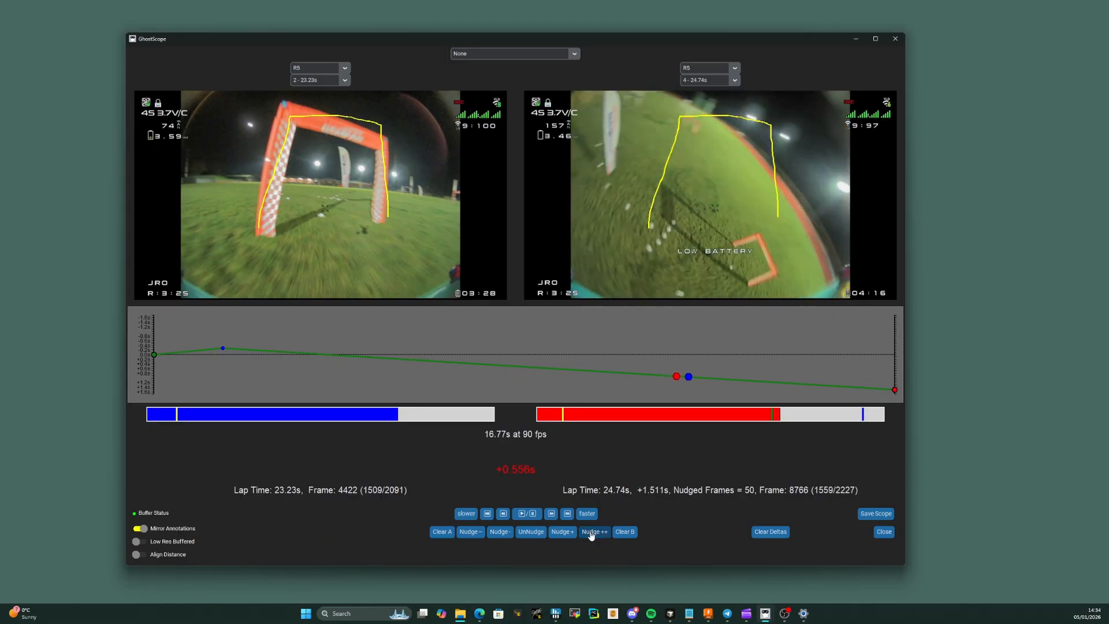
click(592, 532)
click(591, 532)
click(591, 532)
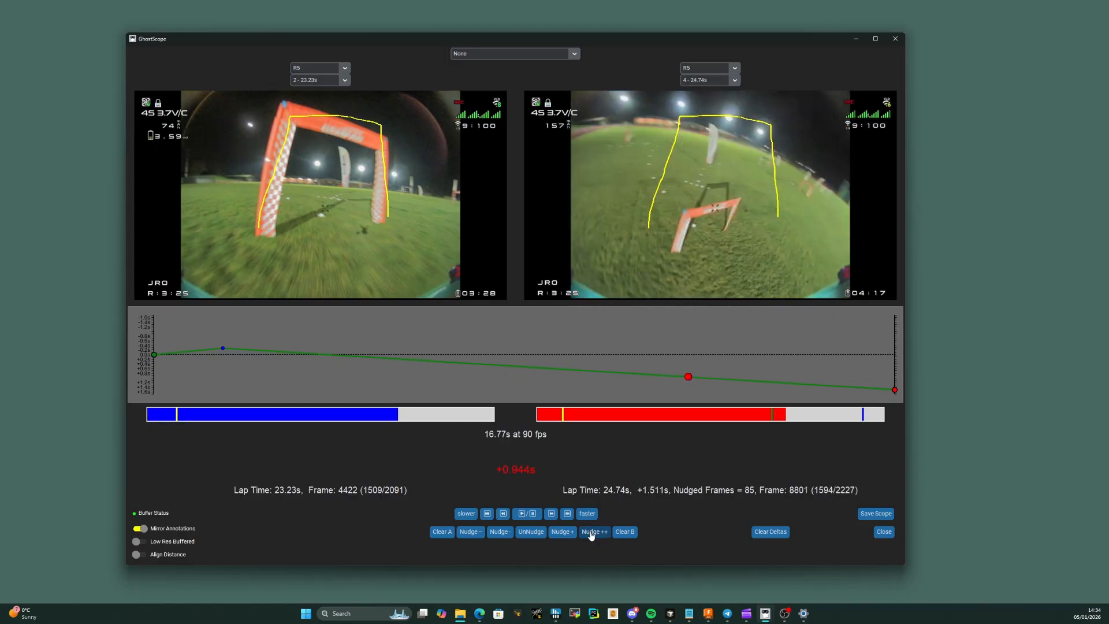
click(592, 532)
click(591, 533)
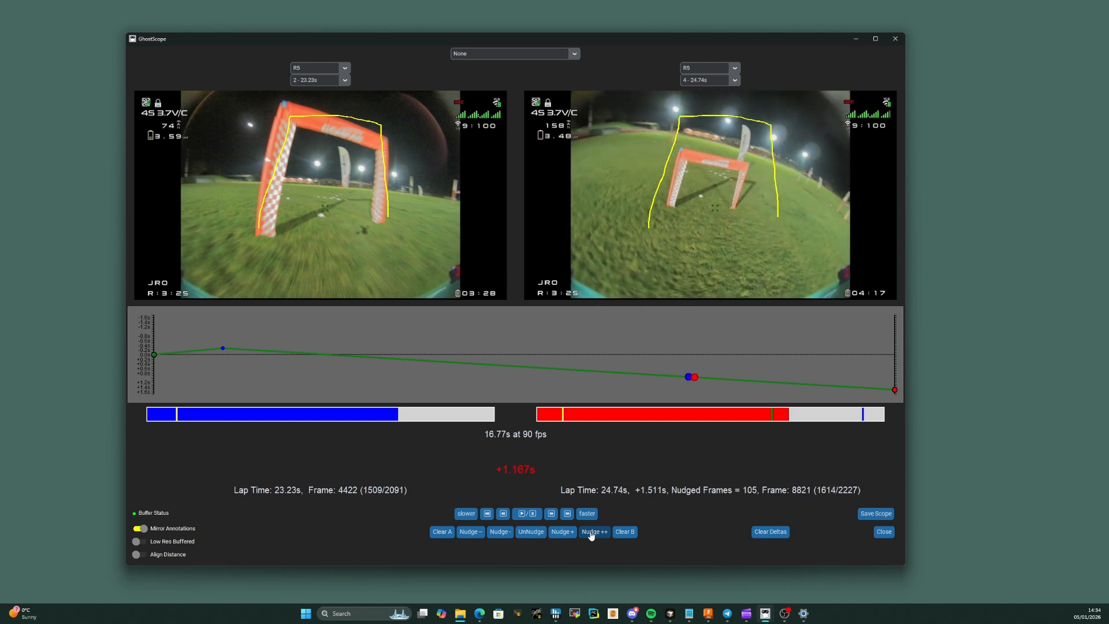
click(591, 532)
click(591, 532)
click(592, 532)
click(591, 533)
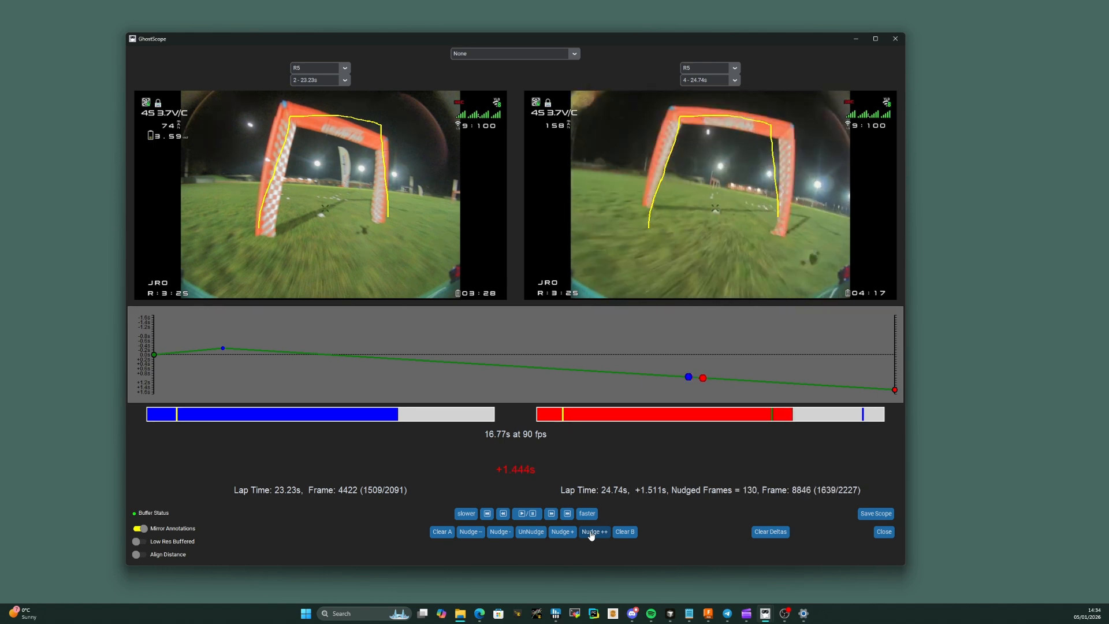
click(696, 391)
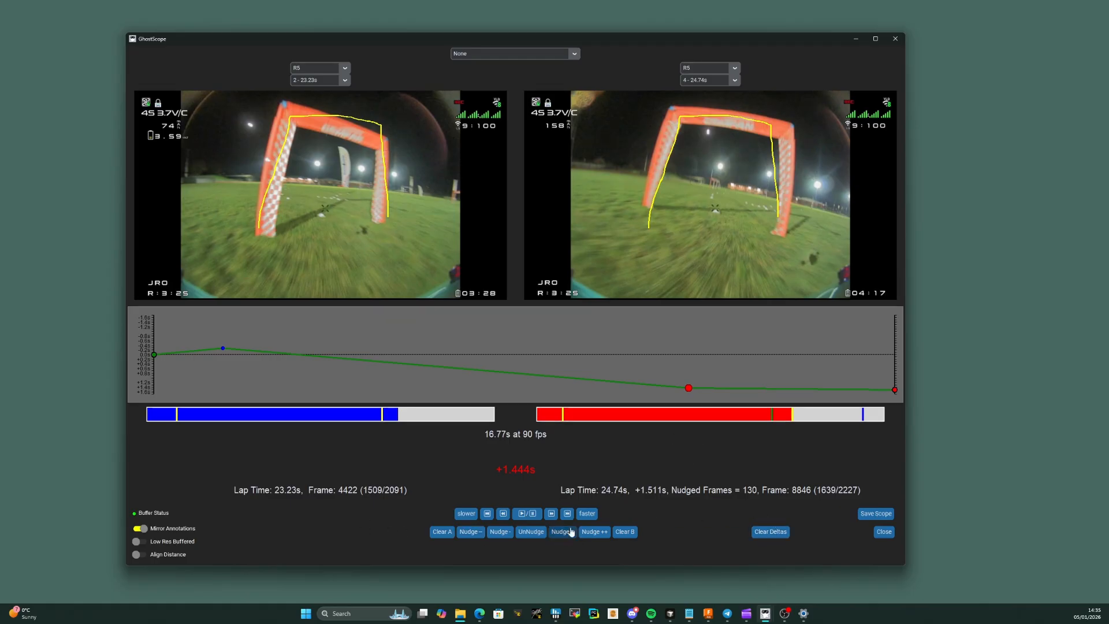
Switch annotation mirroring off and on several times, leaving it enabled
click(139, 528)
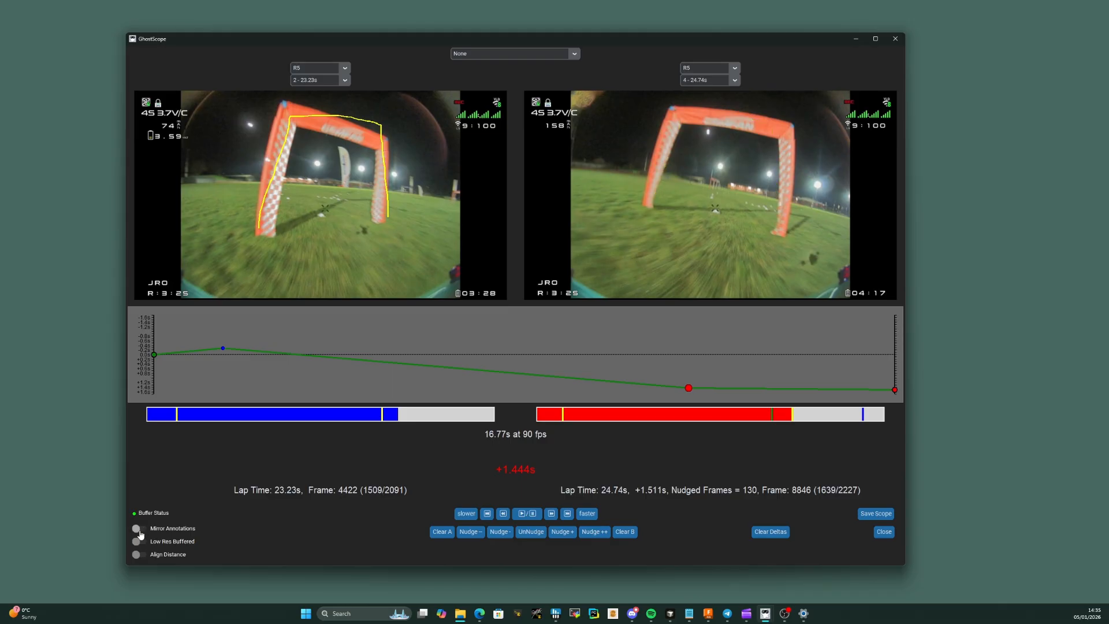
click(139, 529)
click(139, 529)
click(140, 529)
click(139, 529)
click(139, 529)
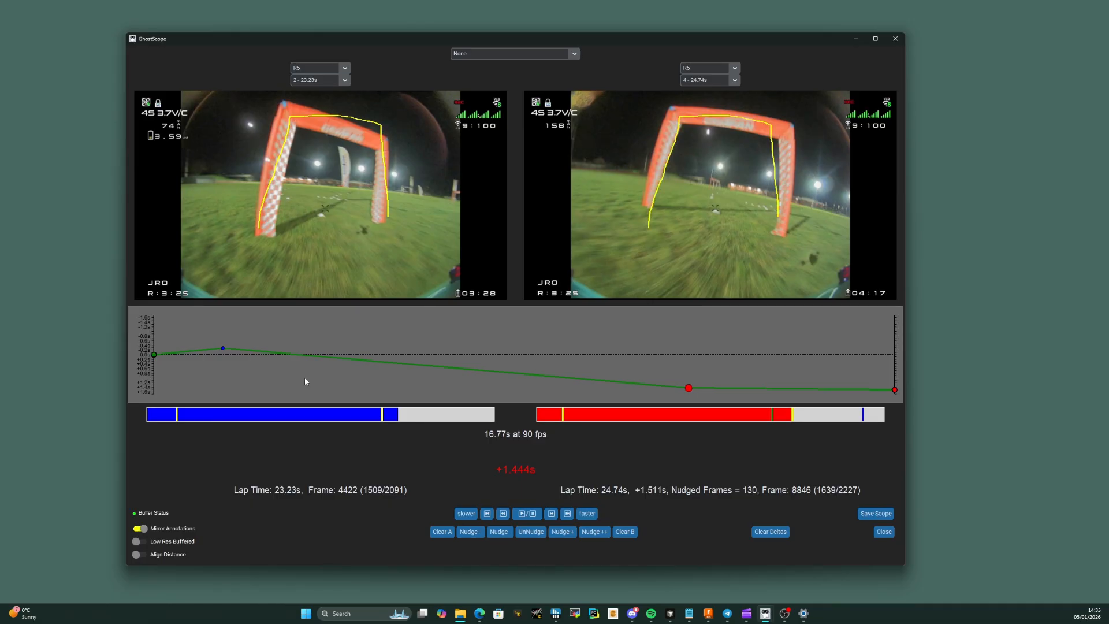
Scribble circles around the gate area on video A and video B, and clear the annotations of both videos
mouse_move(346, 178)
mouse_down()
mouse_move(334, 222)
mouse_move(306, 179)
mouse_move(308, 225)
mouse_up()
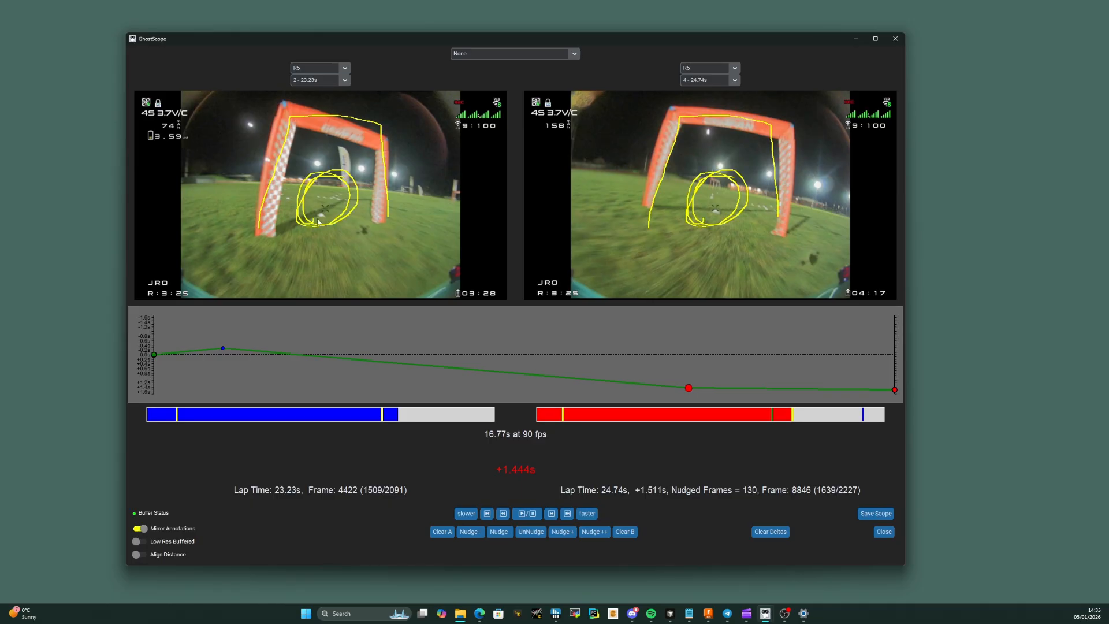
mouse_move(755, 177)
mouse_down()
mouse_move(797, 186)
mouse_move(772, 218)
mouse_move(790, 209)
mouse_up()
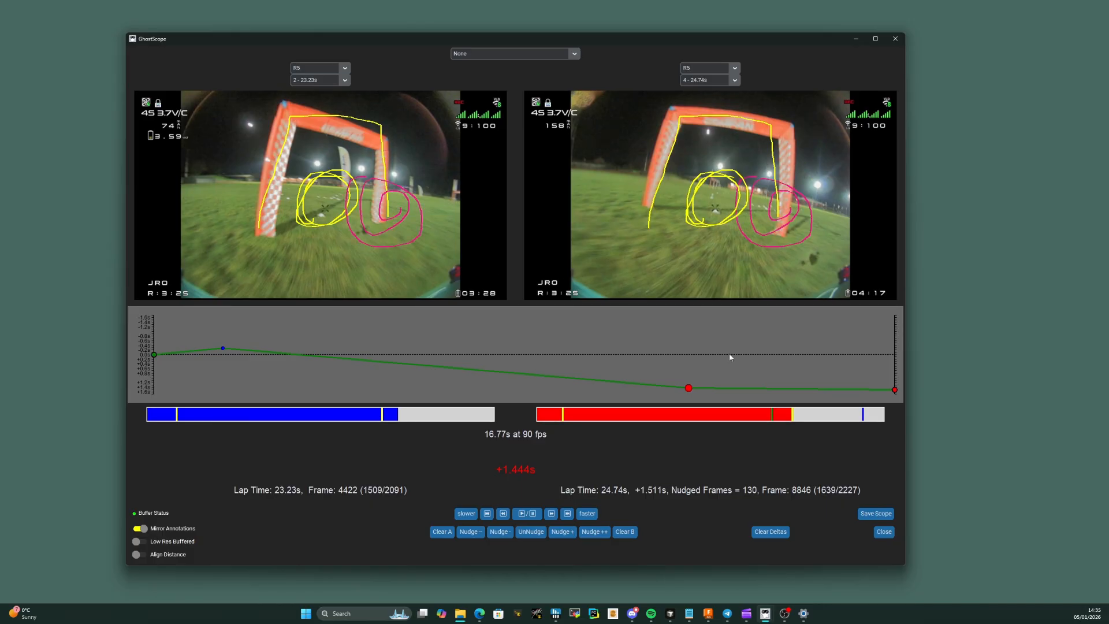
click(626, 532)
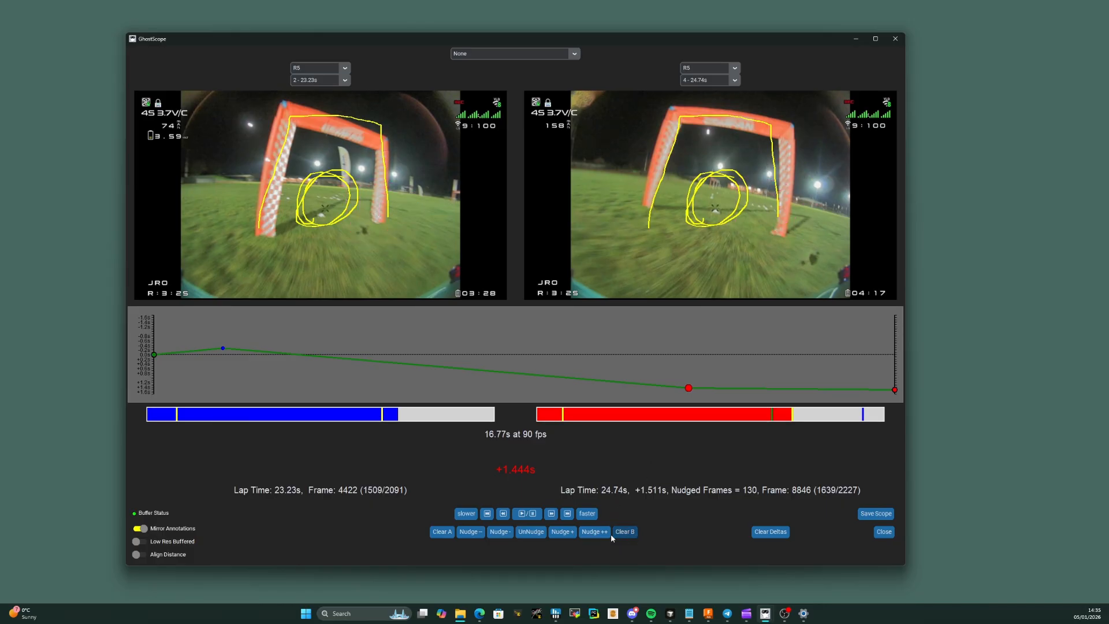
click(444, 532)
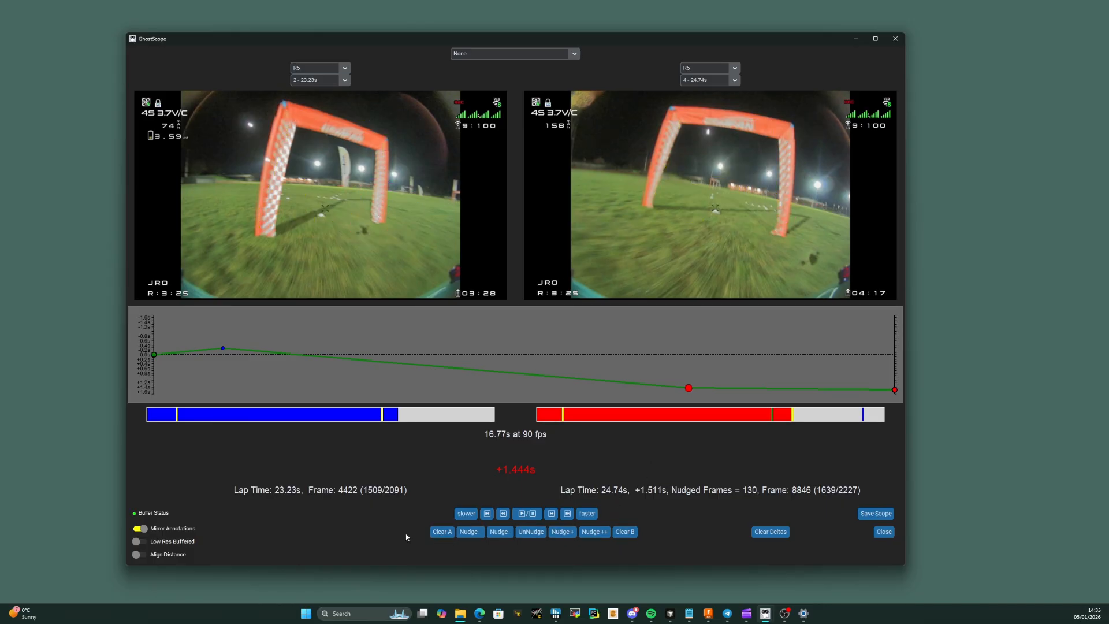
Enable low-resolution buffering and load the saved scope R5-Lap5 vs R10-Lap5
click(140, 543)
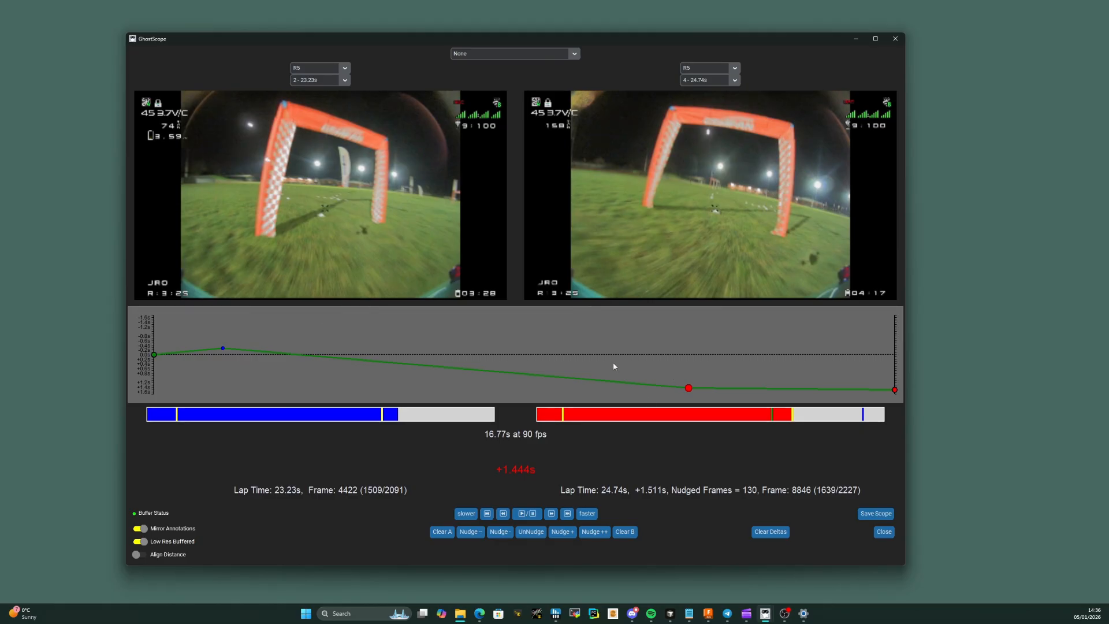
click(574, 55)
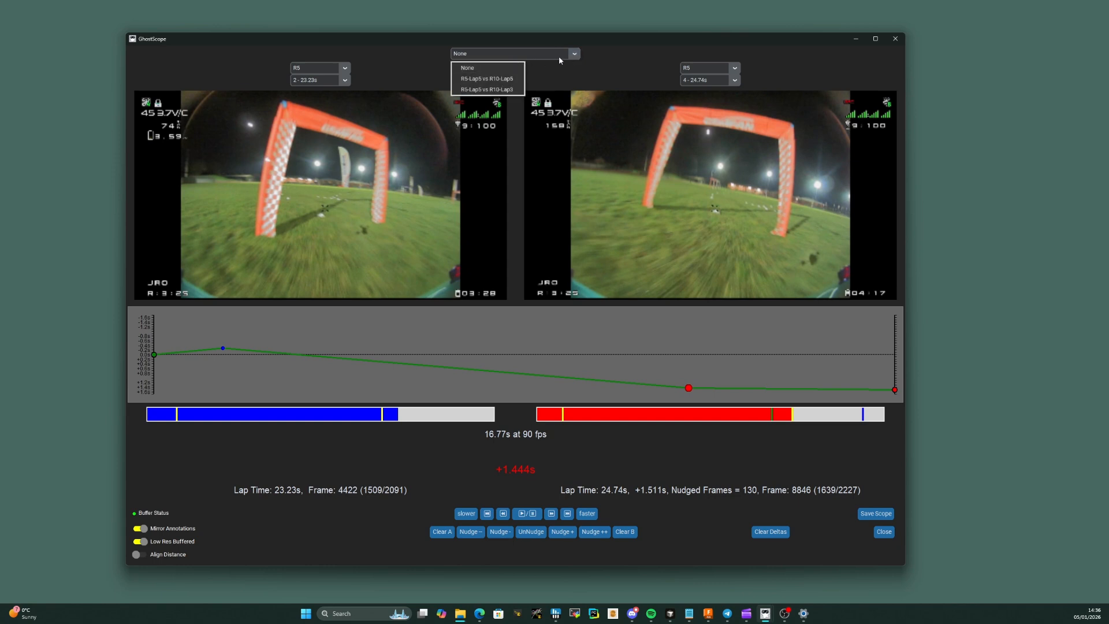
click(488, 80)
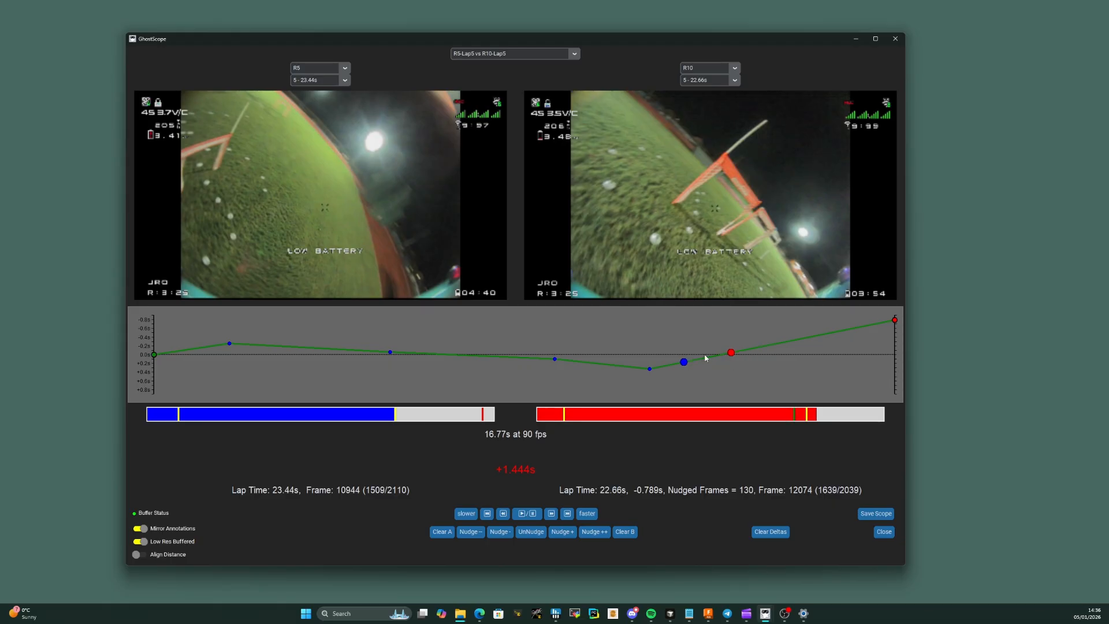
Play the loaded comparison from 0.89s and pause it at 5.32s
click(182, 350)
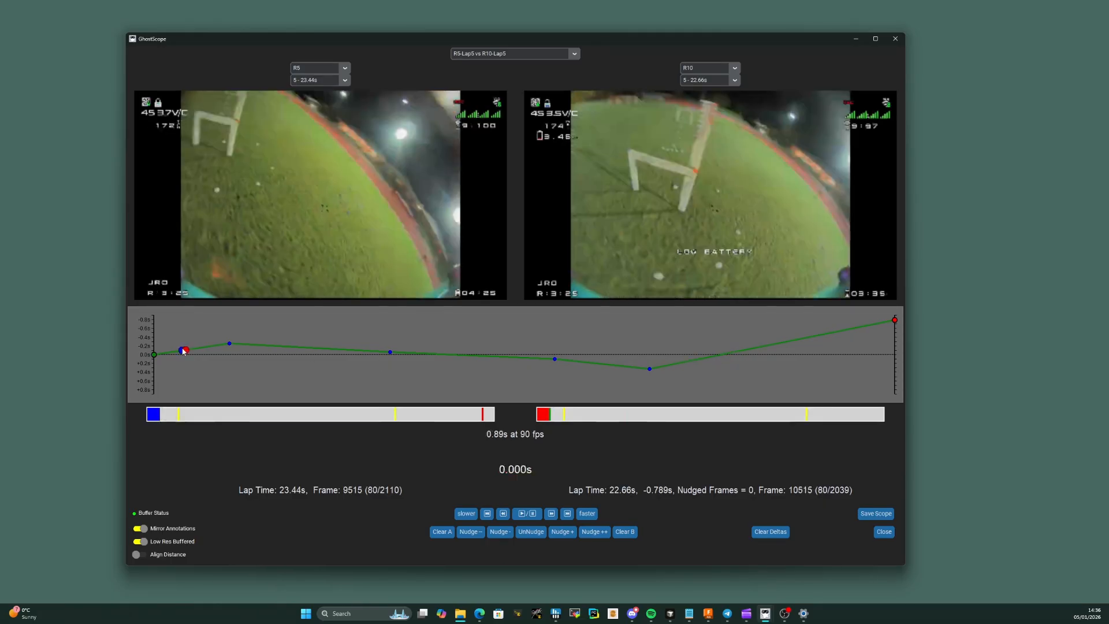
click(529, 517)
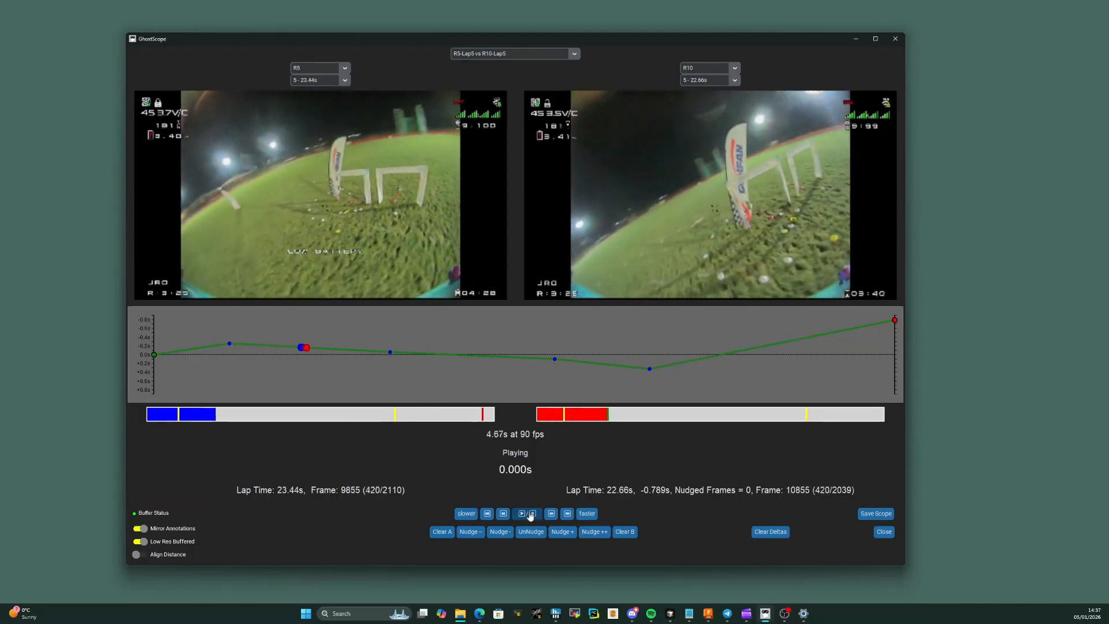
click(529, 516)
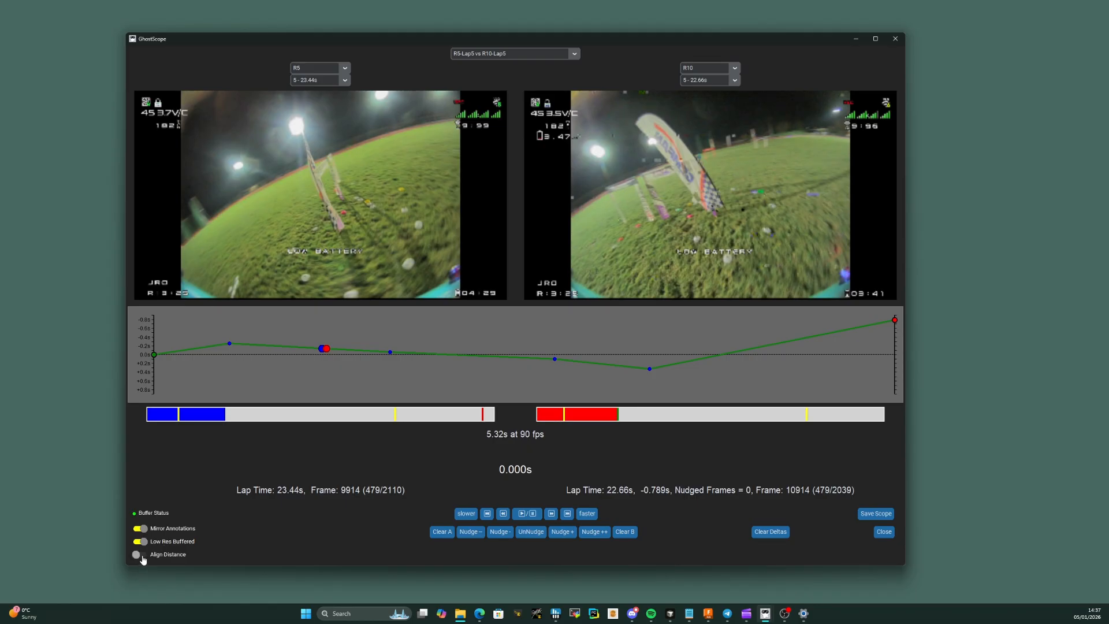
Enable distance alignment and play the two laps in sync, pausing and resuming around 15s
click(143, 556)
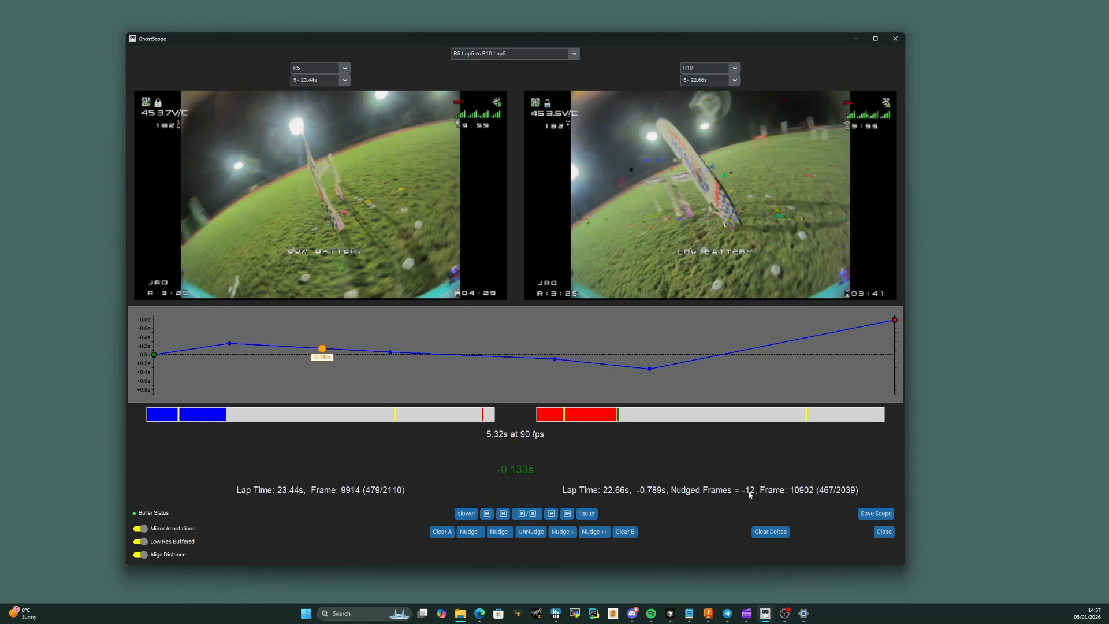
click(527, 513)
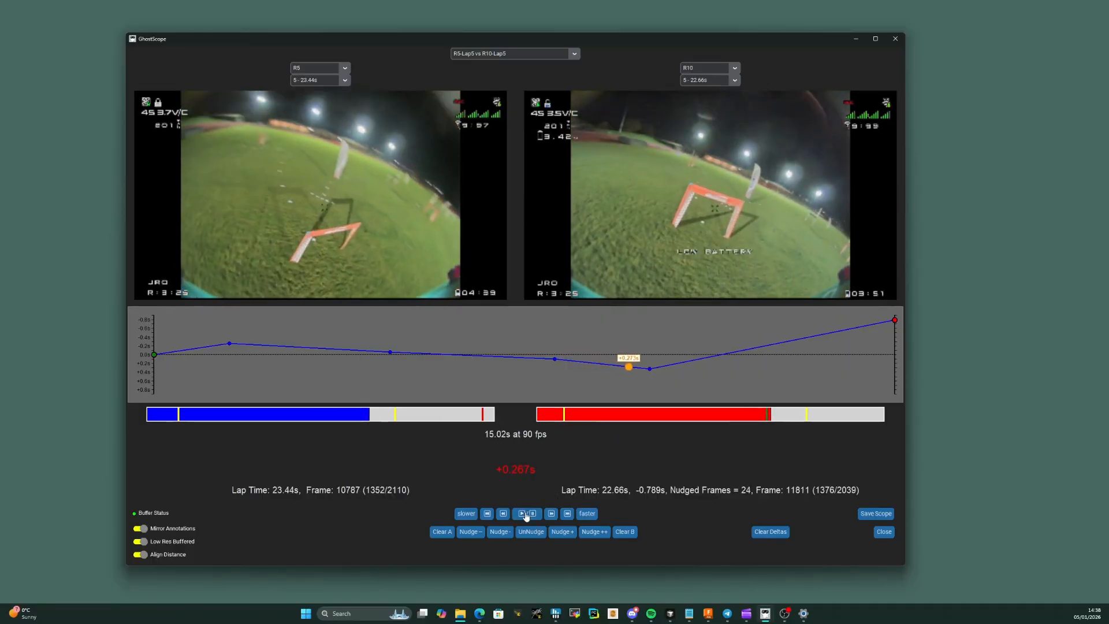
click(526, 513)
click(526, 513)
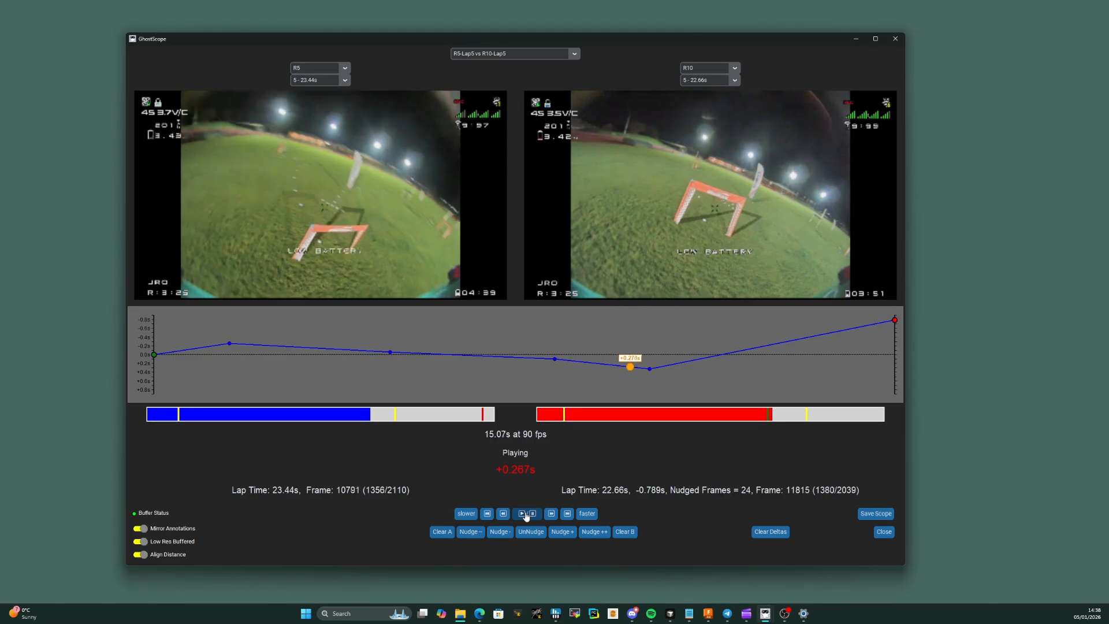